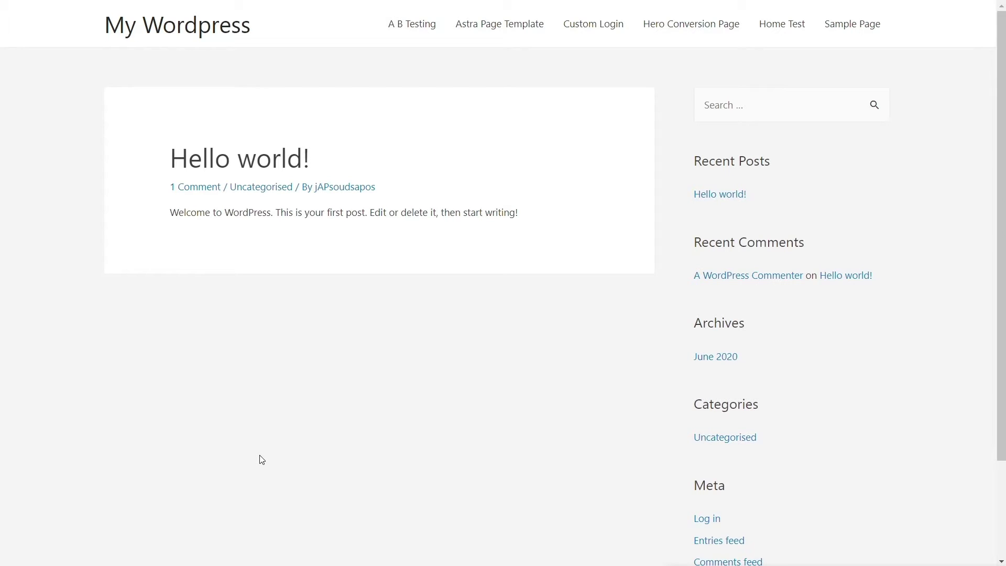
Step: Submit the empty Custom Login form and highlight ?login=failed in the resulting address
{"action": "left_click", "coordinate": [595, 29]}
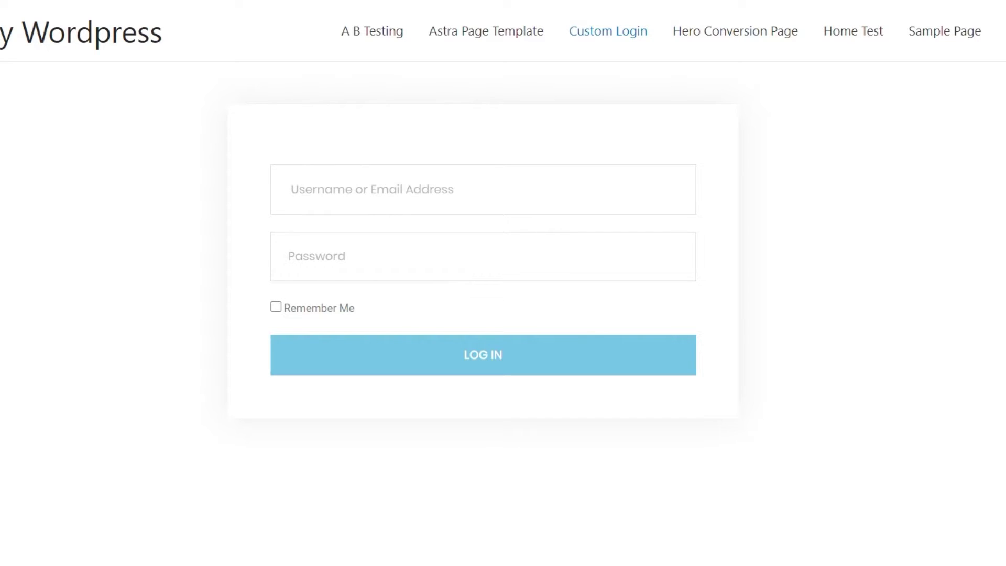
{"action": "left_click", "coordinate": [498, 369]}
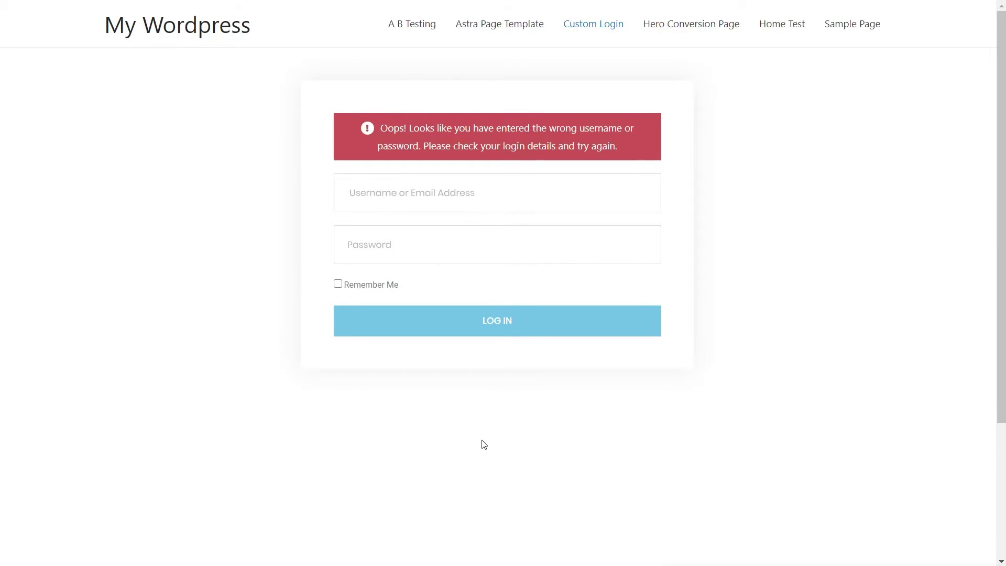
{"action": "key", "text": "F11"}
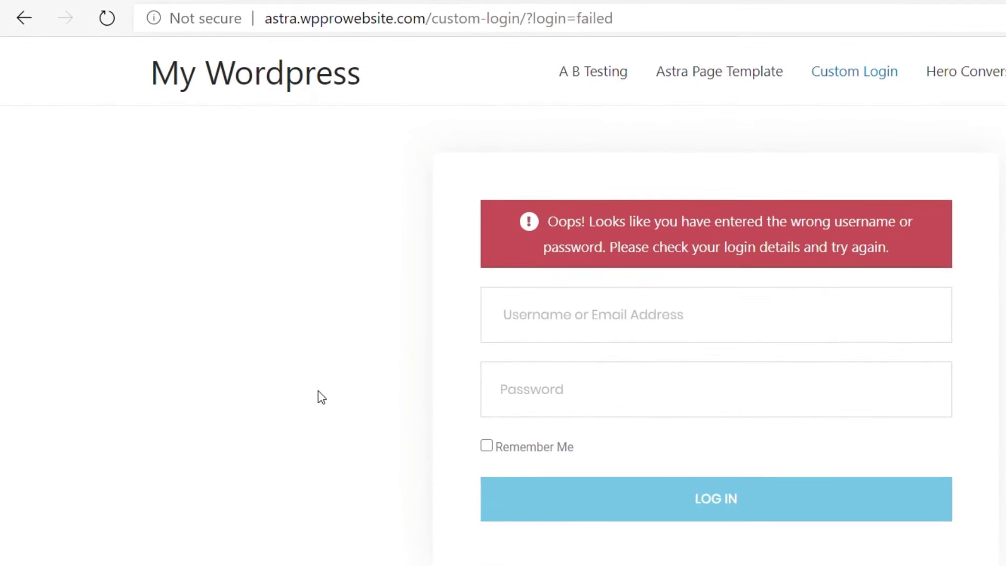
{"action": "left_click_drag", "start_coordinate": [661, 20], "coordinate": [526, 20]}
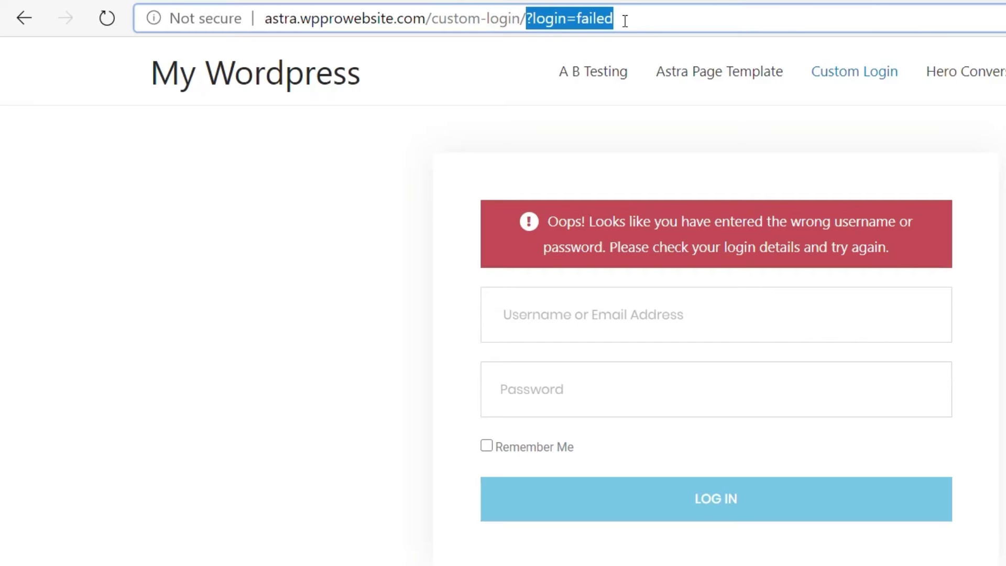
{"action": "left_click", "coordinate": [776, 343]}
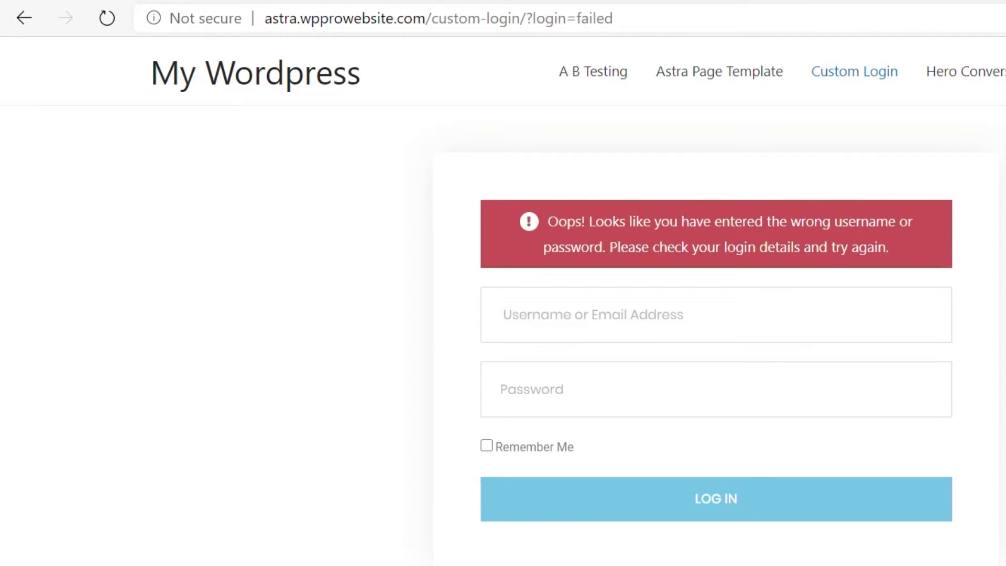
{"action": "left_click_drag", "start_coordinate": [620, 18], "coordinate": [525, 19]}
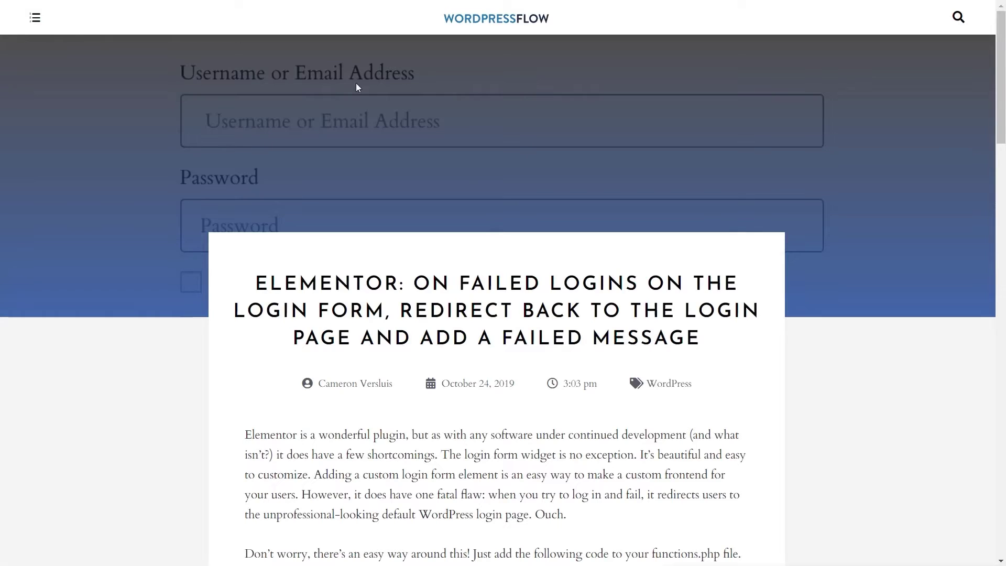
Step: Bring up the WordPressFlow article and select its failed-login redirect code block
{"action": "scroll", "coordinate": [382, 345], "scroll_direction": "down", "scroll_amount": 5}
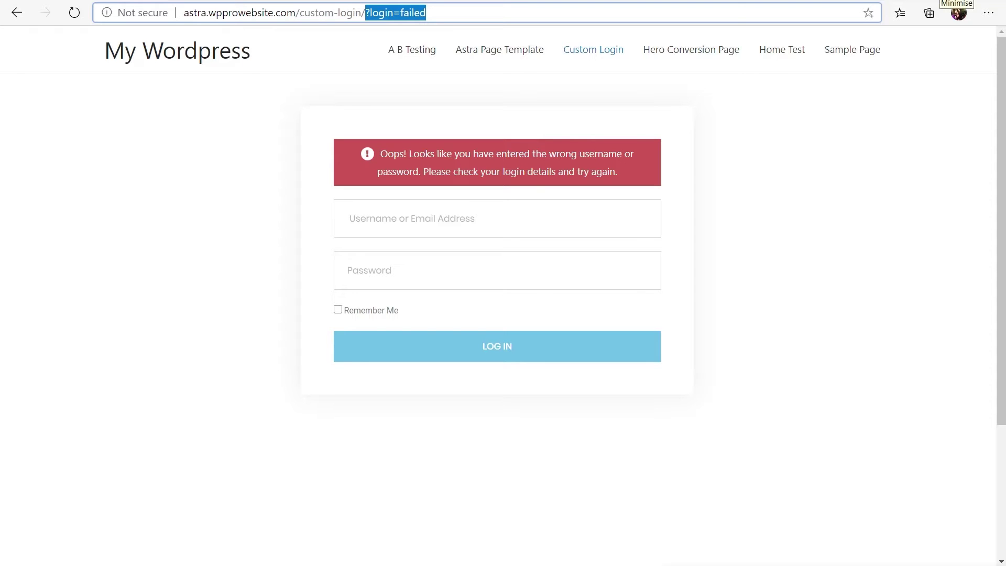
{"action": "left_click", "coordinate": [956, 1]}
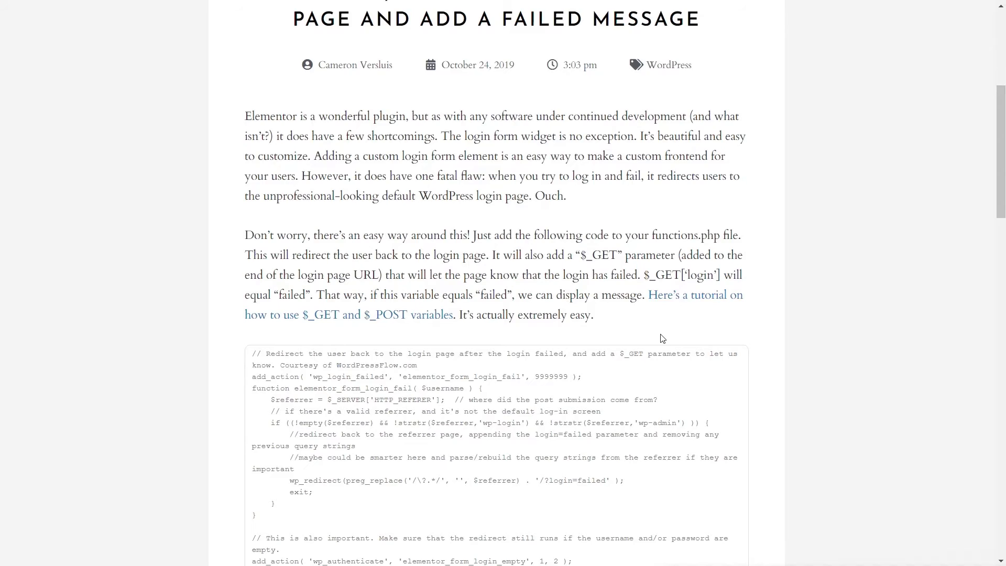
{"action": "scroll", "coordinate": [663, 339], "scroll_direction": "down", "scroll_amount": 5}
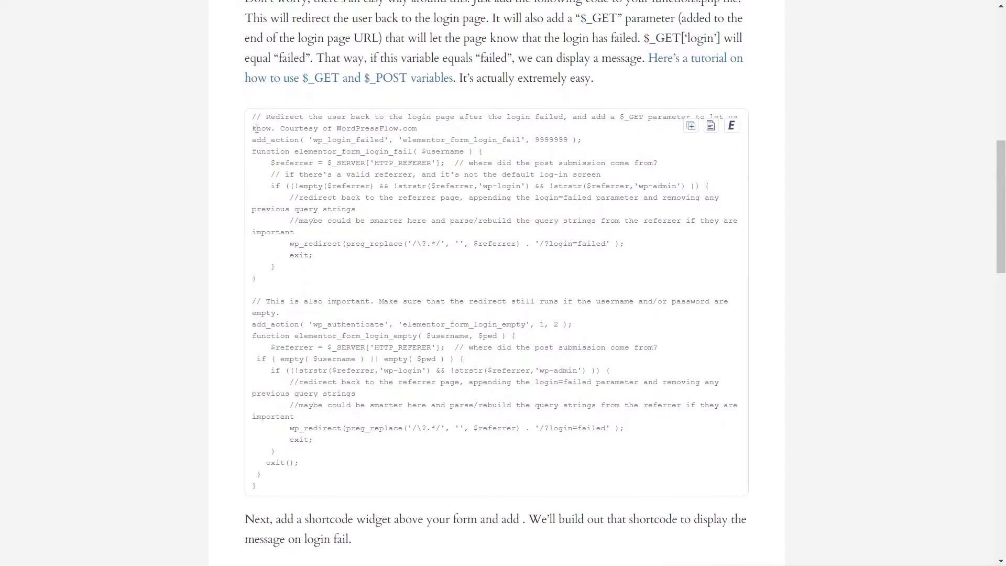
{"action": "left_click_drag", "start_coordinate": [253, 117], "coordinate": [321, 492]}
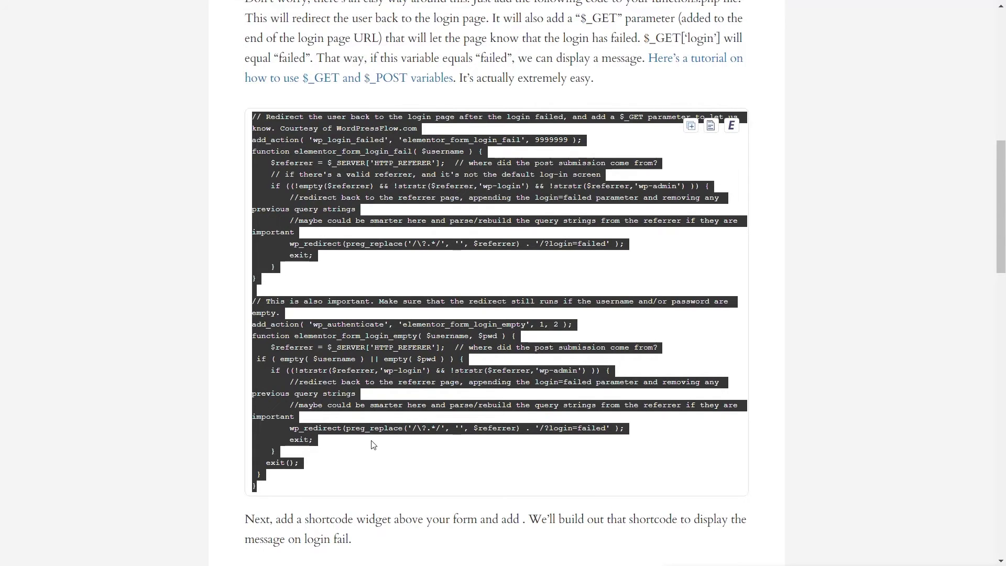
Step: Select the article's error-message code block, then clear the selection and scroll back up
{"action": "scroll", "coordinate": [372, 443], "scroll_direction": "down", "scroll_amount": 9}
{"action": "scroll", "coordinate": [373, 443], "scroll_direction": "down", "scroll_amount": 6}
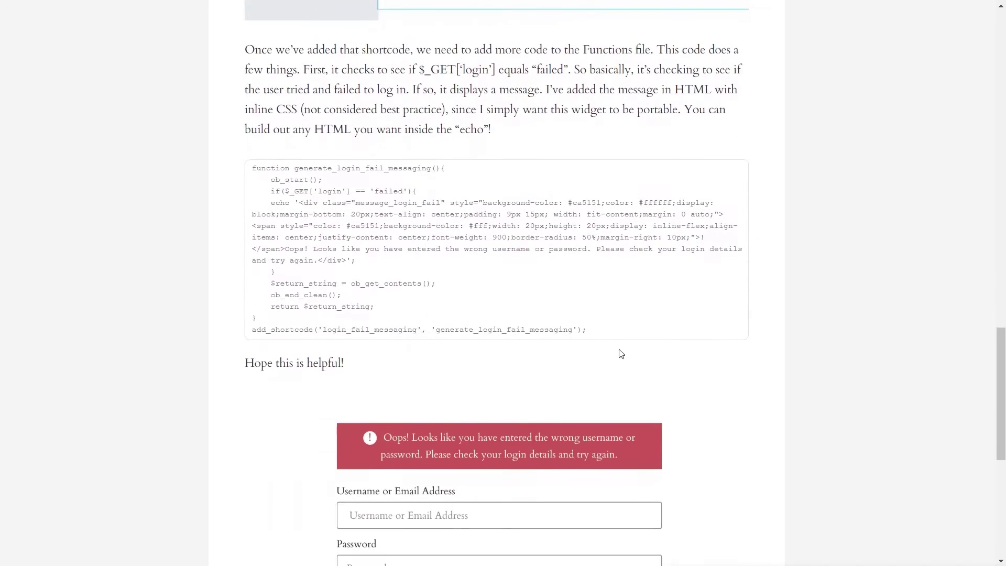
{"action": "left_click_drag", "start_coordinate": [603, 331], "coordinate": [252, 169]}
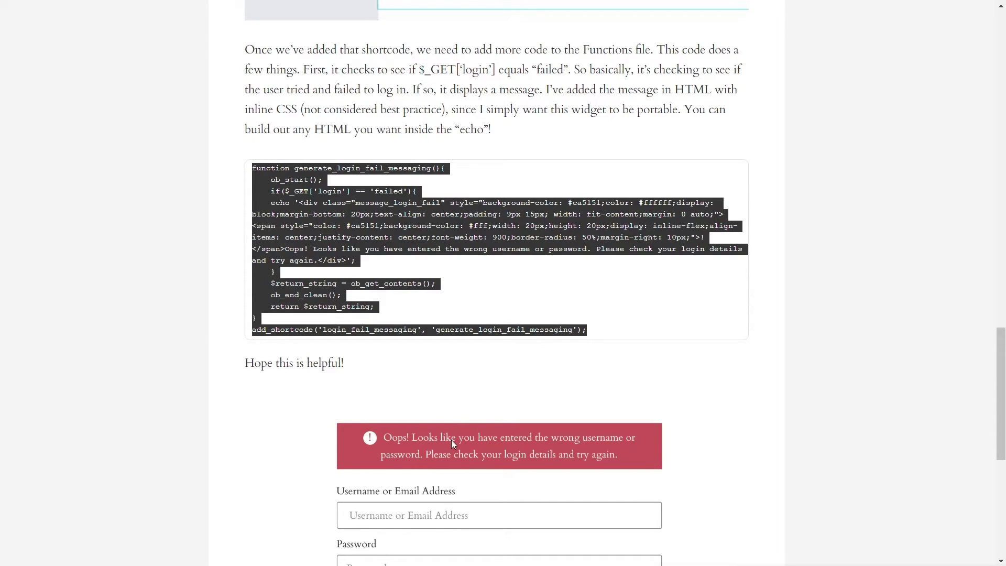
{"action": "left_click", "coordinate": [861, 330]}
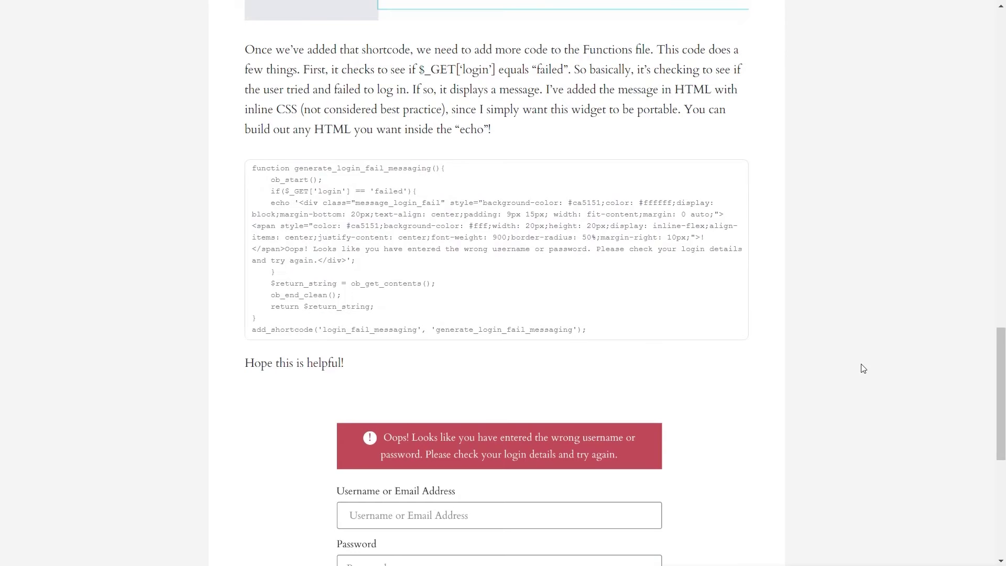
{"action": "scroll", "coordinate": [863, 369], "scroll_direction": "up", "scroll_amount": 8}
{"action": "scroll", "coordinate": [864, 369], "scroll_direction": "up", "scroll_amount": 8}
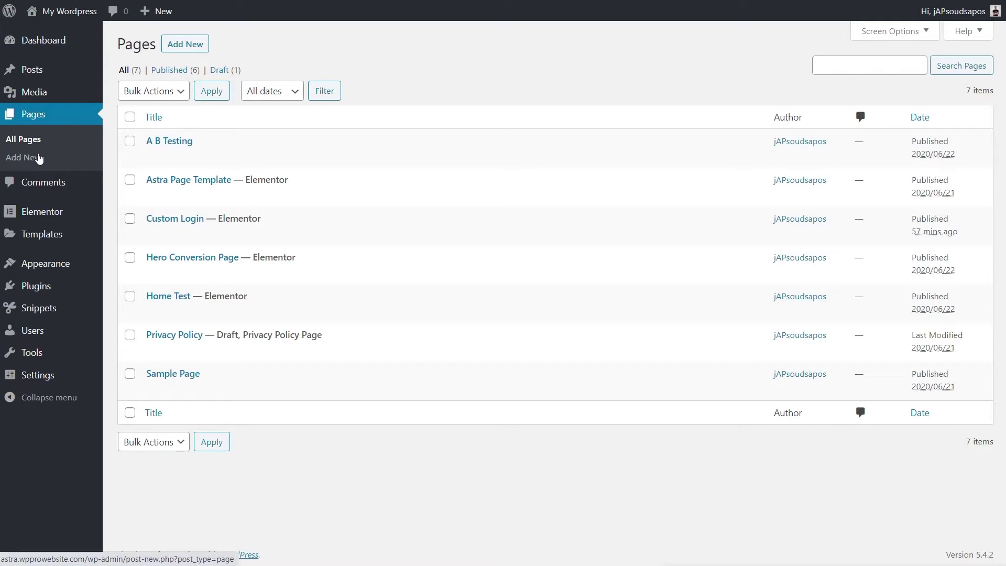
Step: Add a new page titled 'My Login', publish it, and launch Edit with Elementor
{"action": "left_click", "coordinate": [185, 44]}
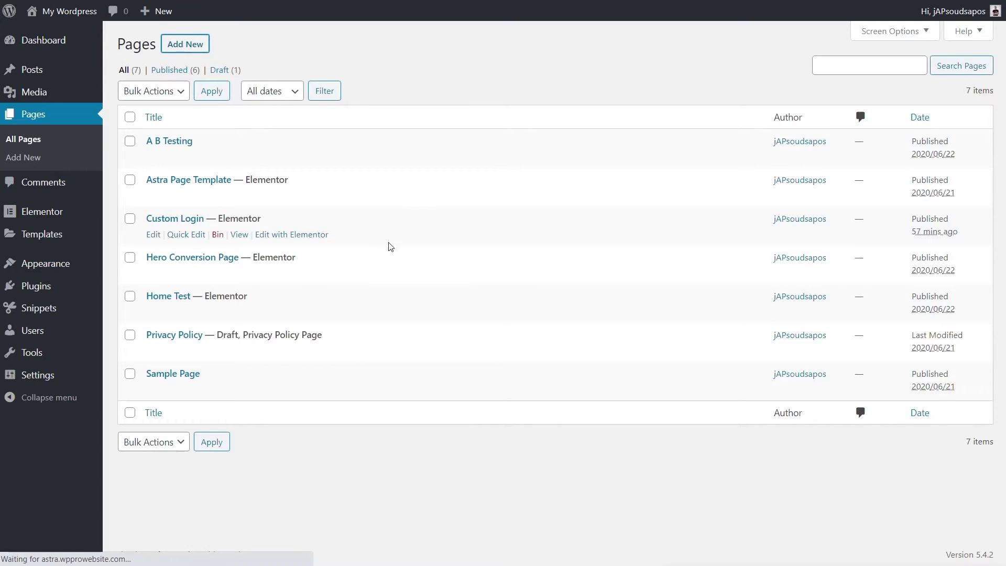
{"action": "type", "text": "My Login"}
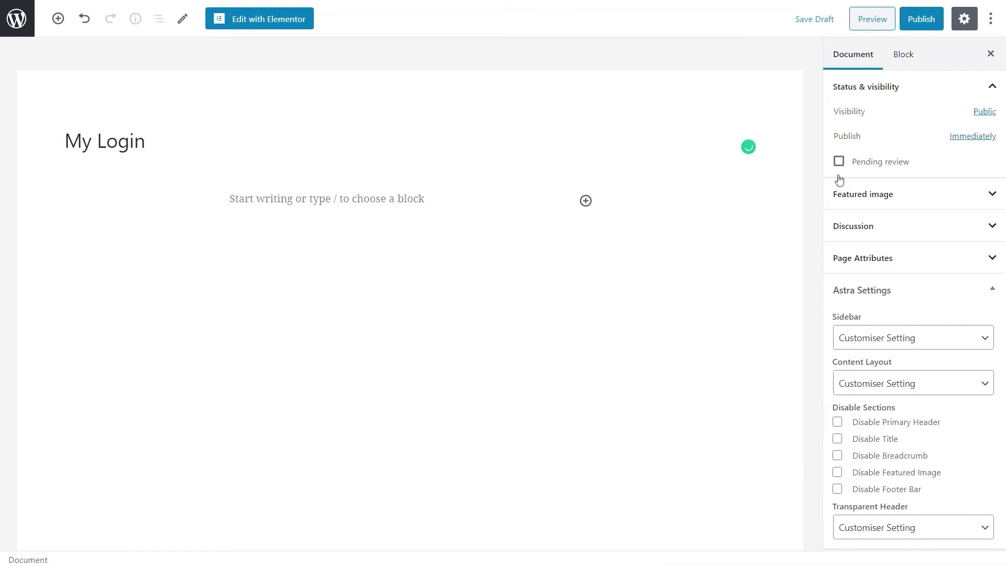
{"action": "left_click", "coordinate": [923, 19]}
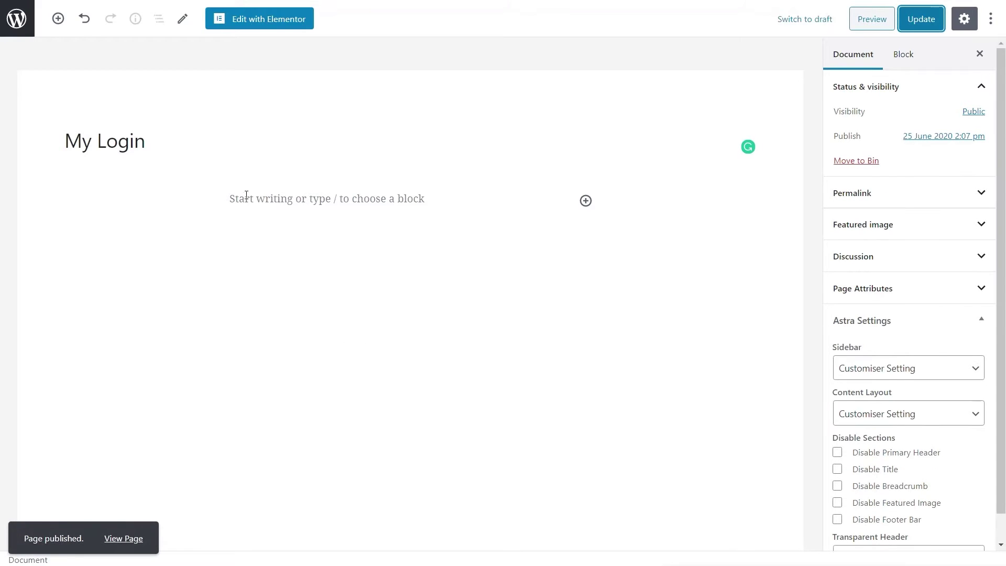
{"action": "left_click", "coordinate": [274, 26]}
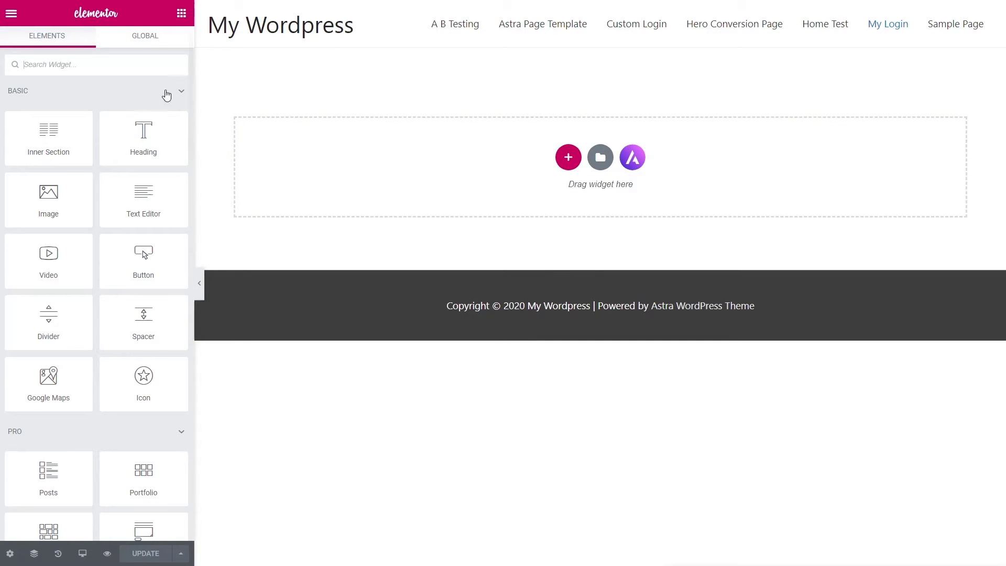
Step: Search for the Login widget and drop it into the empty page section
{"action": "left_click", "coordinate": [122, 68]}
{"action": "type", "text": "login"}
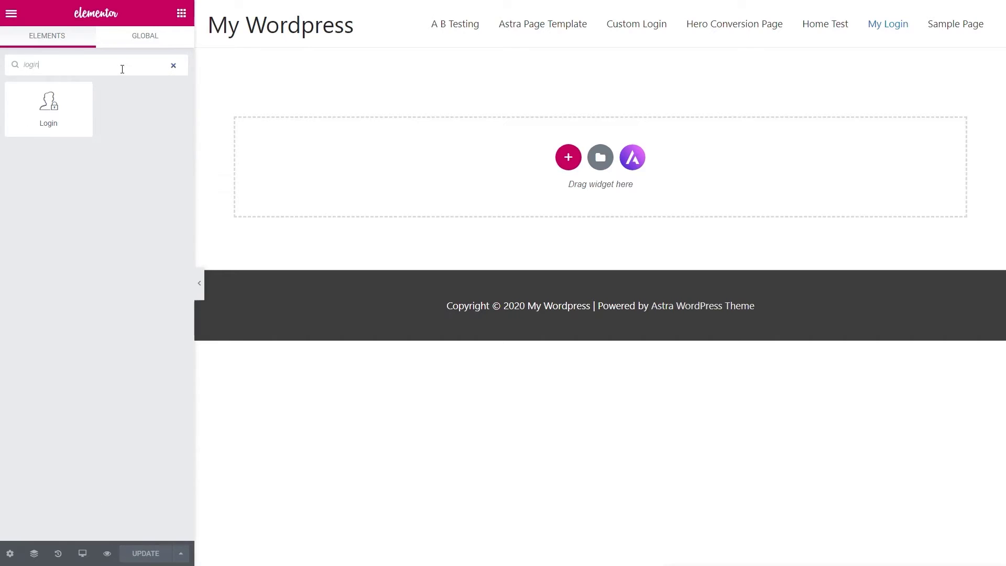
{"action": "left_click_drag", "start_coordinate": [31, 105], "coordinate": [373, 161]}
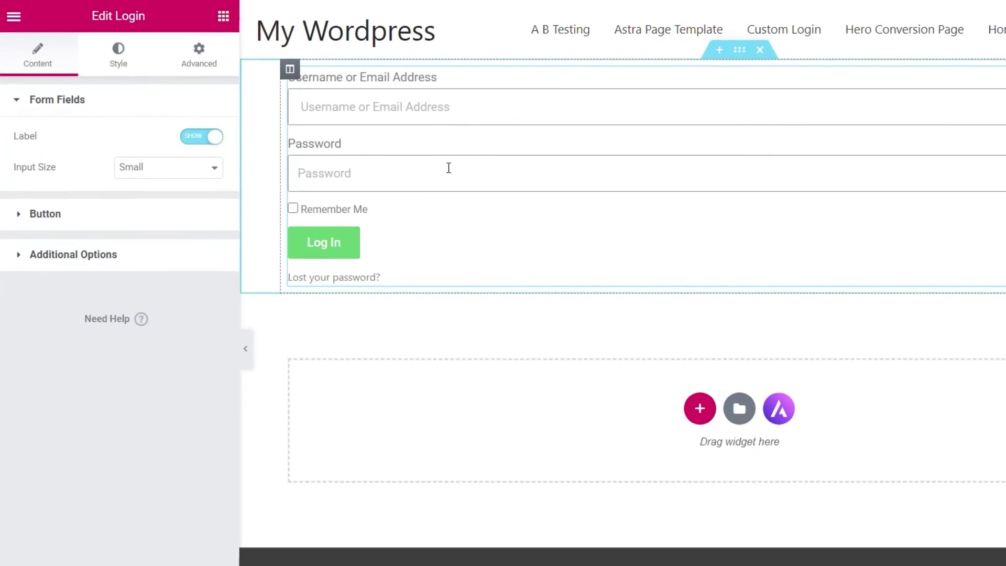
Step: Hide field labels, make fields and button Medium, button full width, and expand Additional Options
{"action": "left_click", "coordinate": [203, 138]}
{"action": "left_click", "coordinate": [205, 169]}
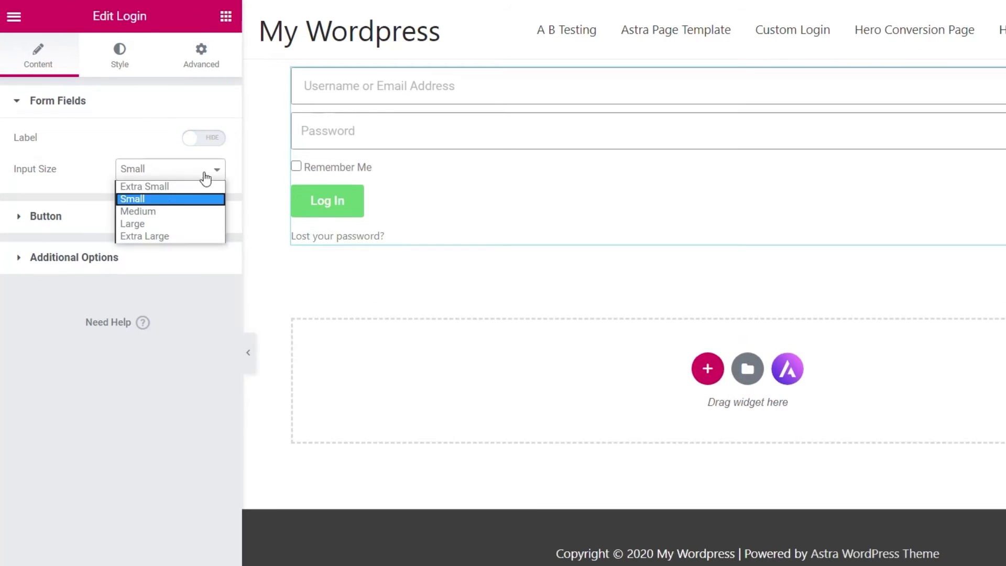
{"action": "left_click", "coordinate": [167, 212]}
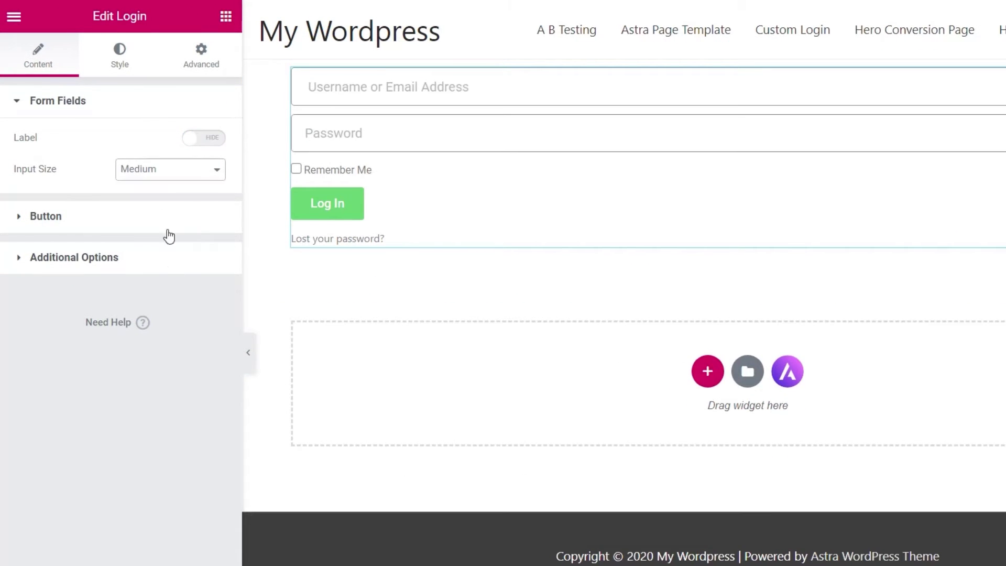
{"action": "left_click", "coordinate": [46, 226]}
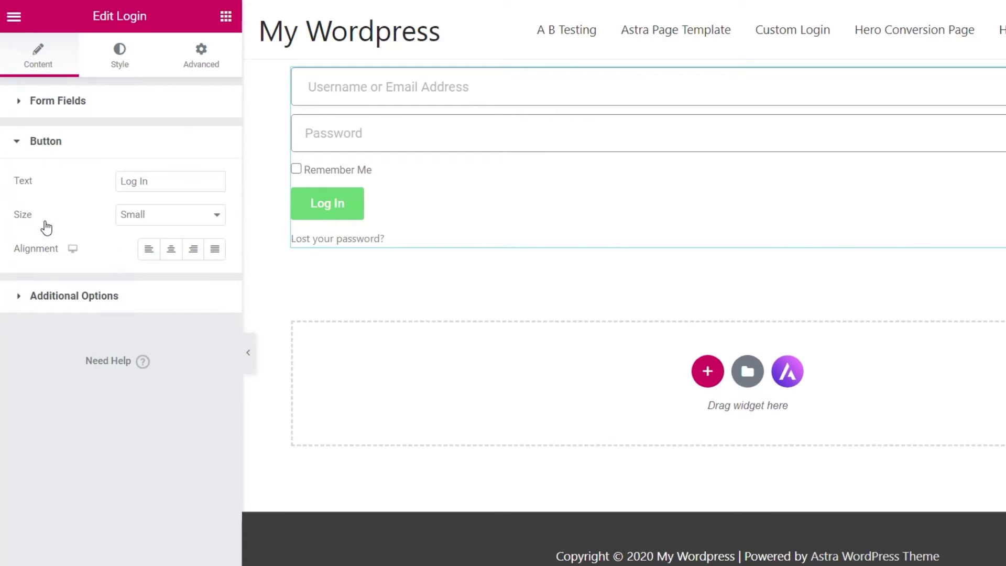
{"action": "left_click", "coordinate": [195, 216]}
{"action": "left_click", "coordinate": [153, 257]}
{"action": "left_click", "coordinate": [213, 255]}
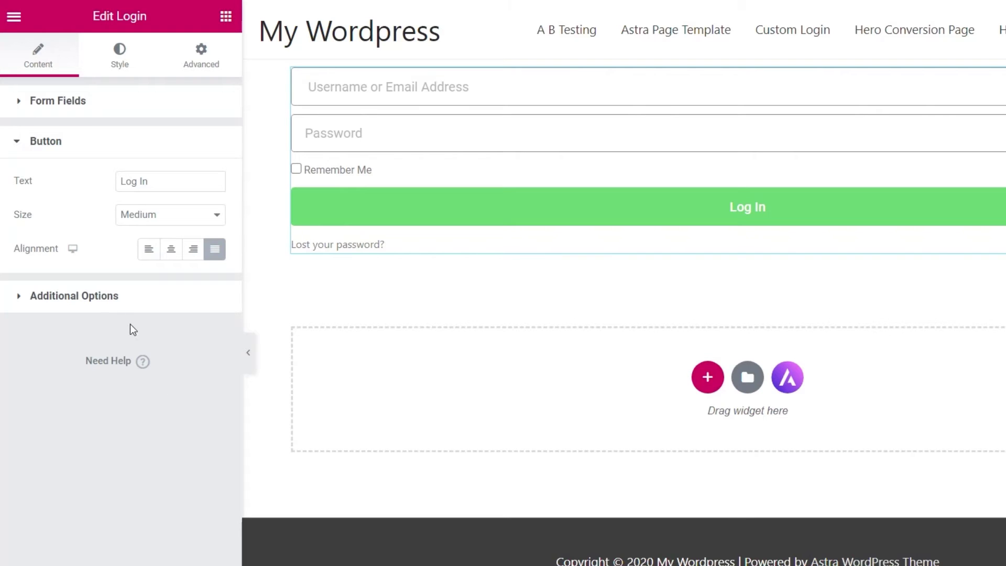
{"action": "left_click", "coordinate": [105, 296]}
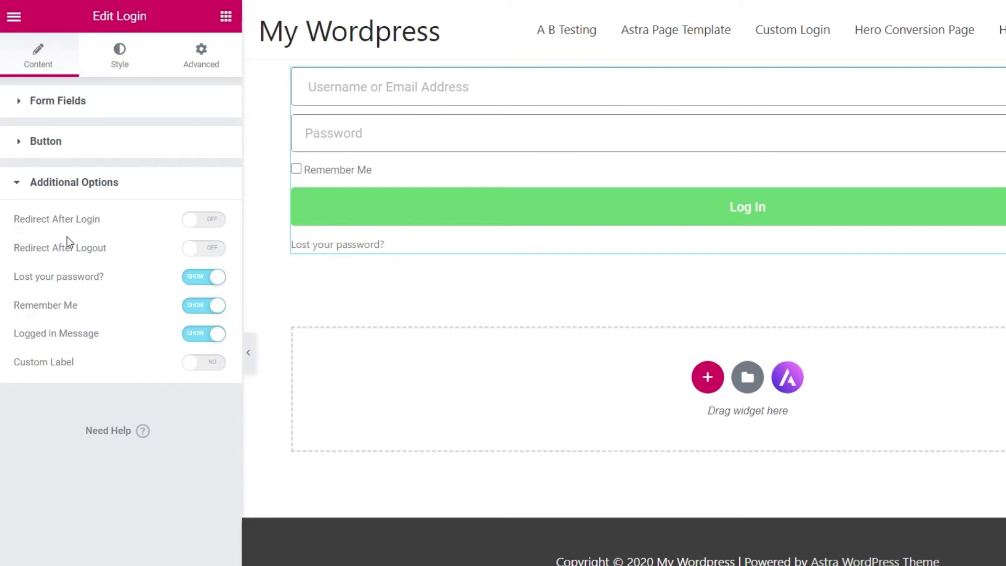
Step: Switch Redirect After Login on and then back off
{"action": "left_click", "coordinate": [212, 220]}
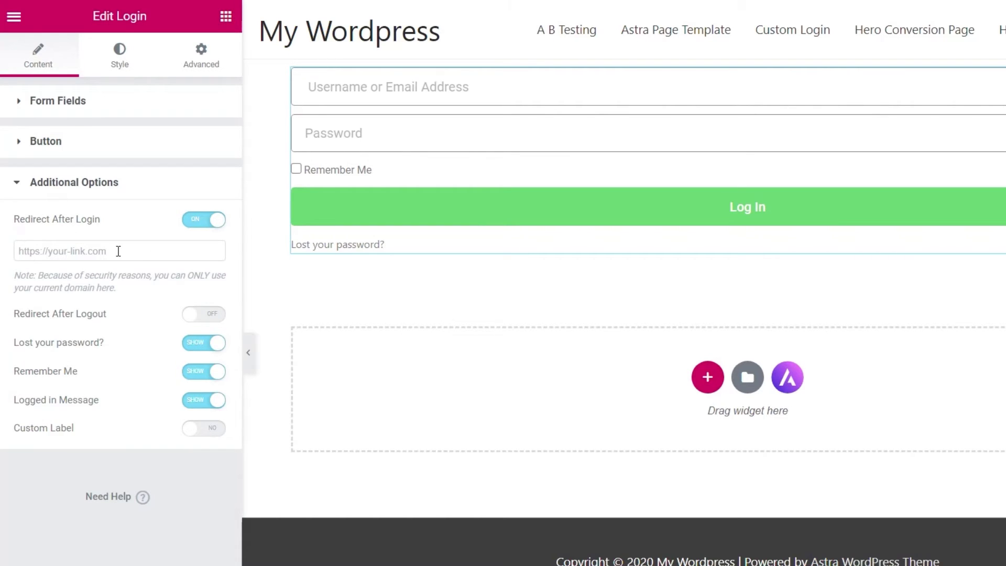
{"action": "left_click", "coordinate": [195, 223]}
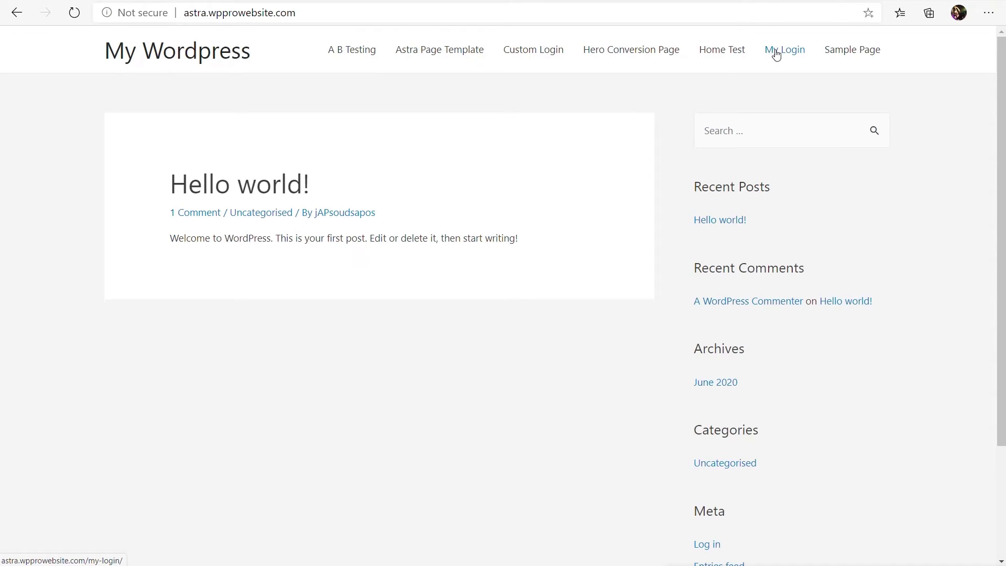
Step: Open My Login on the live site and submit the form with blank username and password
{"action": "left_click", "coordinate": [776, 54]}
{"action": "left_click", "coordinate": [202, 100]}
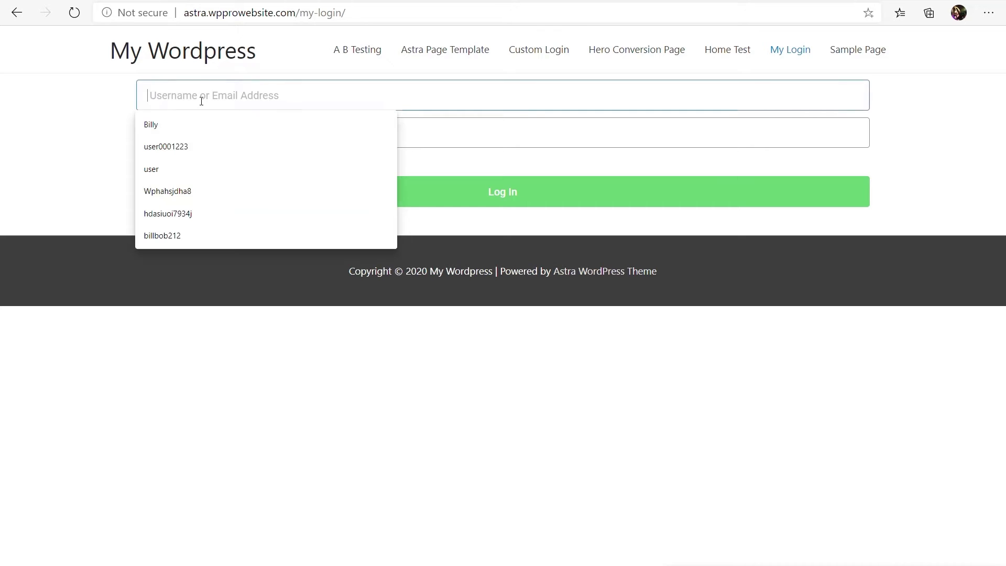
{"action": "left_click", "coordinate": [595, 139]}
{"action": "left_click", "coordinate": [481, 196]}
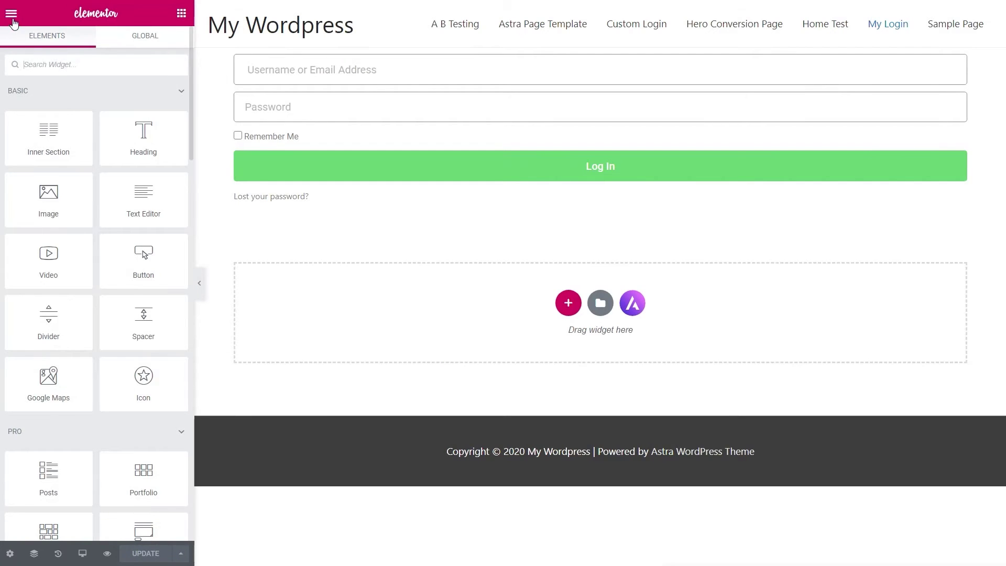
Step: Leave Elementor and start a new code snippet titled 'Redirect on Failed Login'
{"action": "left_click", "coordinate": [11, 15]}
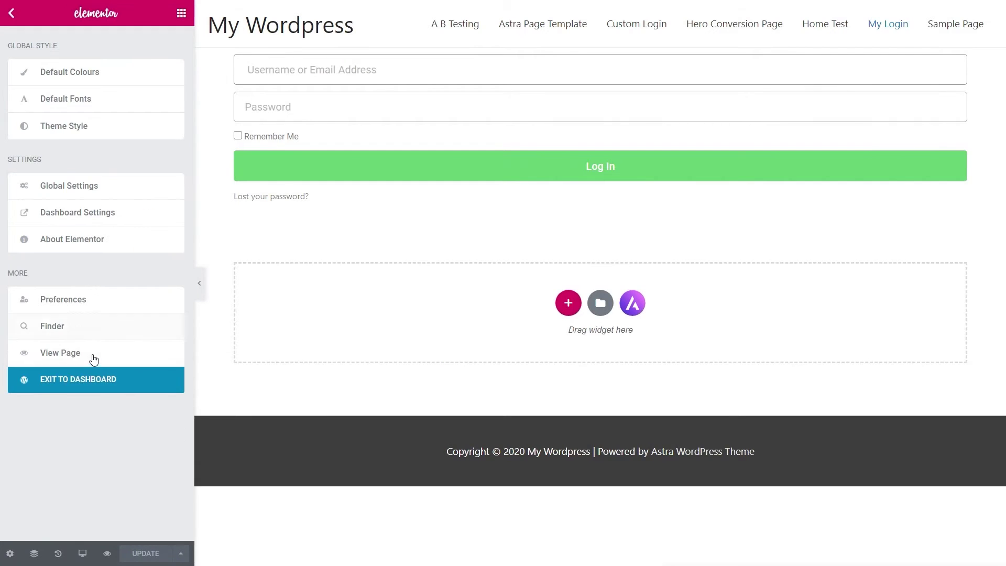
{"action": "left_click", "coordinate": [92, 383]}
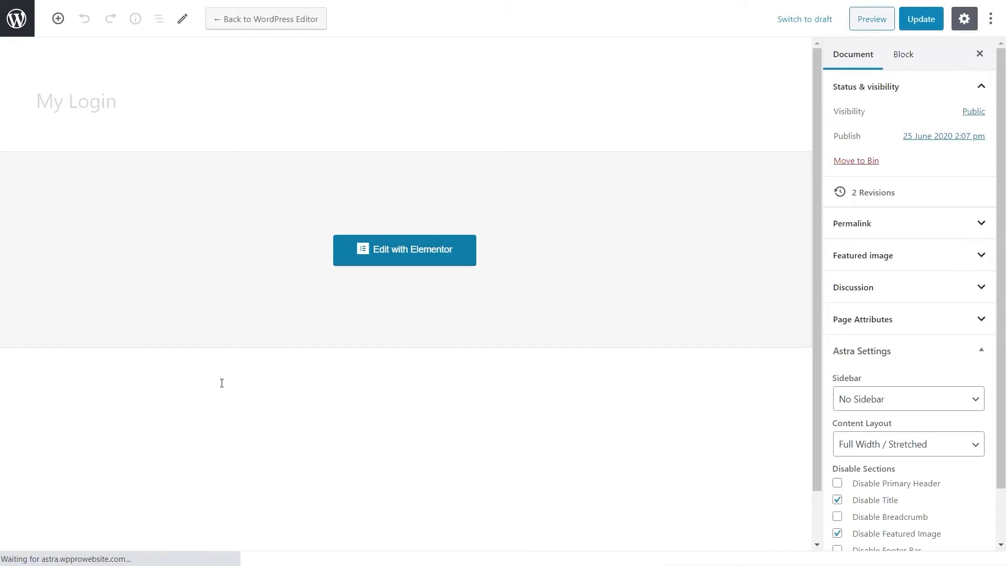
{"action": "left_click", "coordinate": [20, 21]}
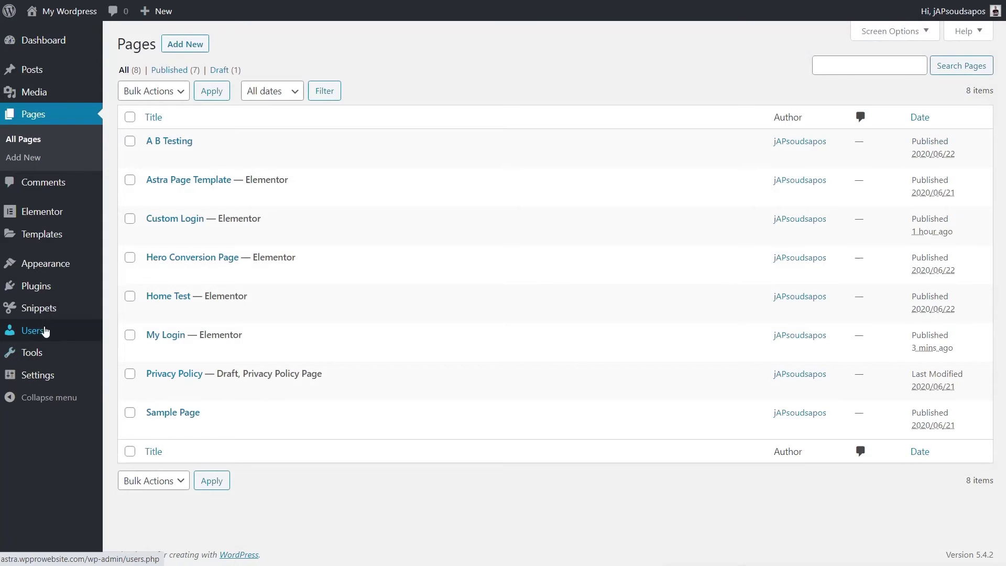
{"action": "left_click", "coordinate": [131, 312]}
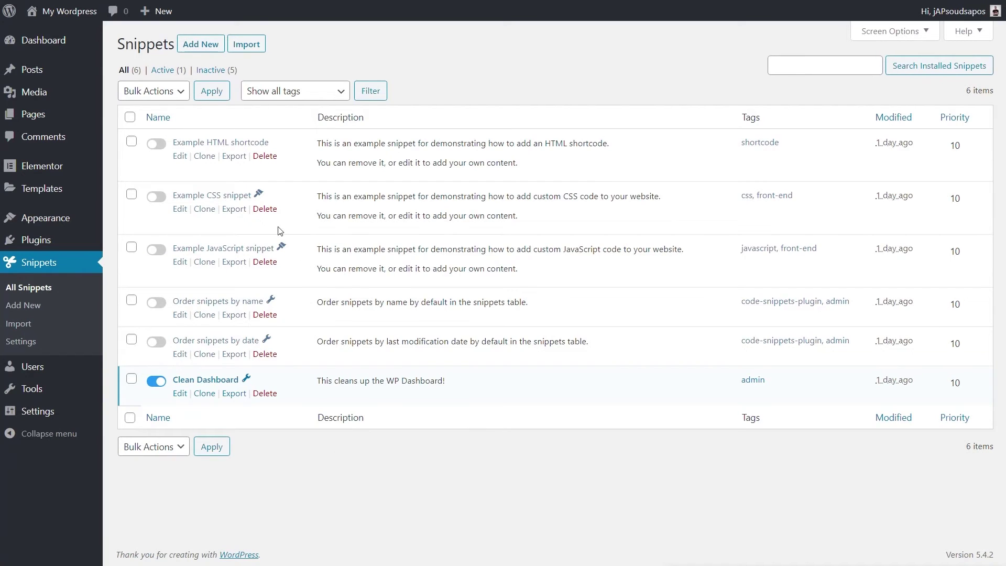
{"action": "left_click", "coordinate": [206, 46]}
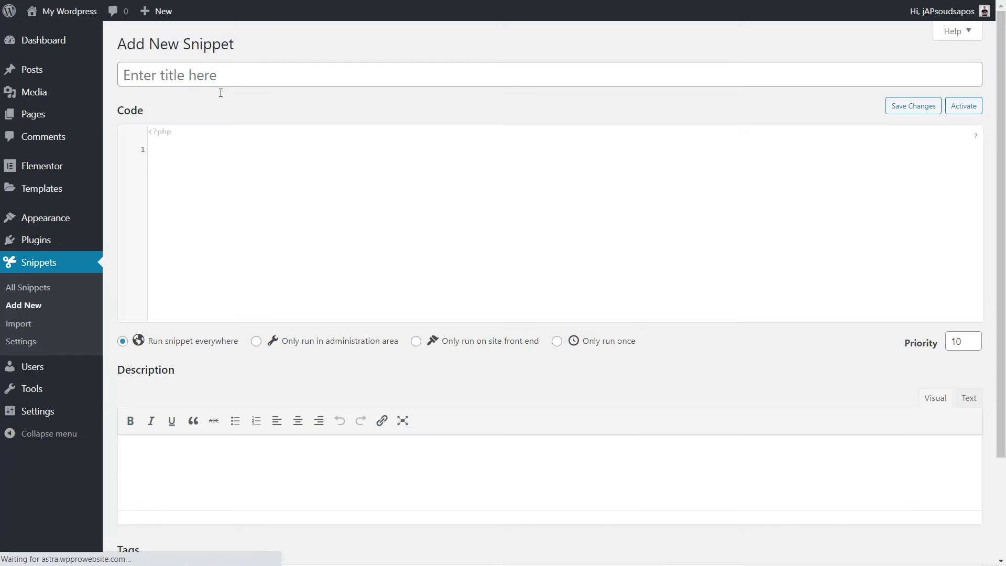
{"action": "left_click", "coordinate": [215, 75]}
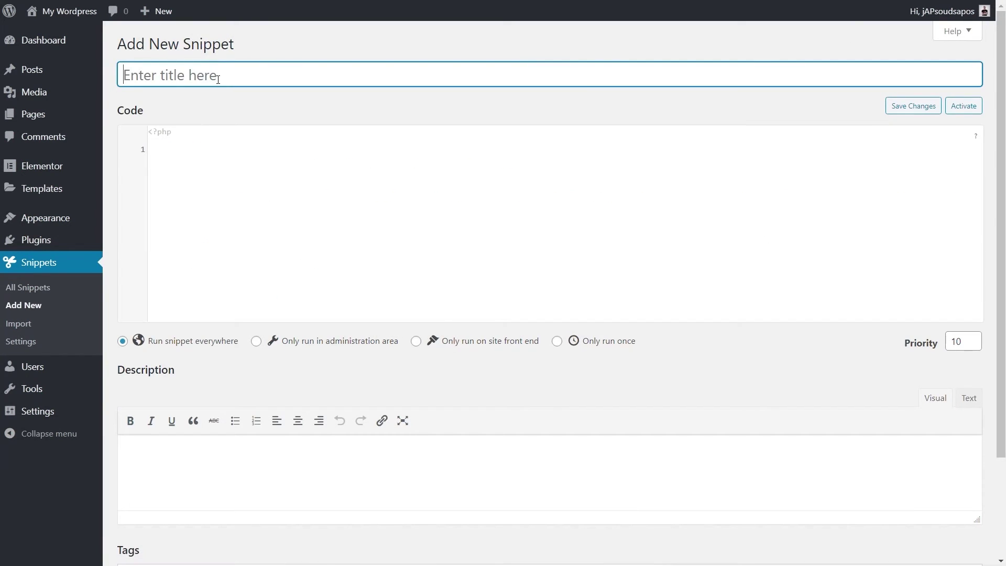
{"action": "type", "text": "Redirect "}
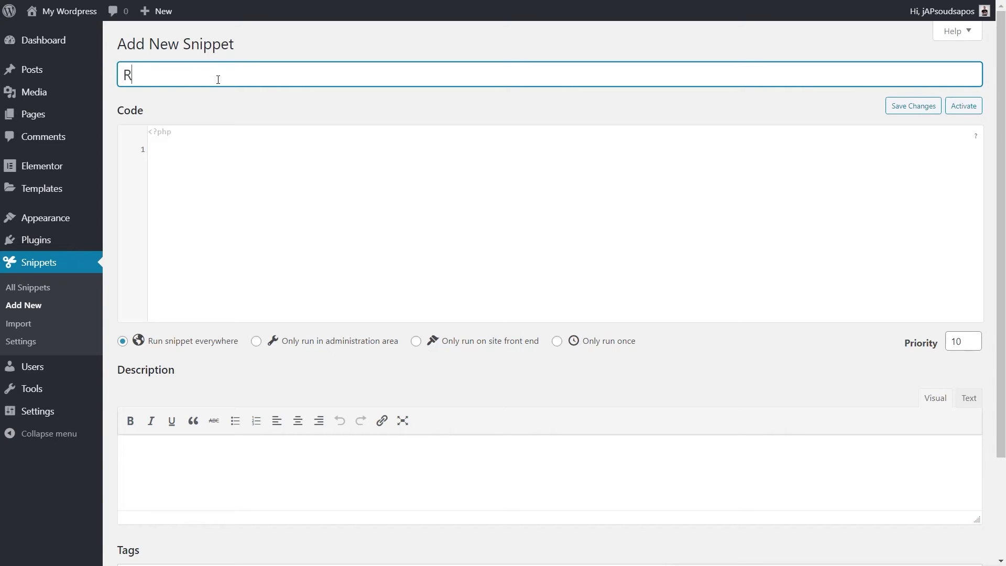
{"action": "type", "text": "on Failed Login"}
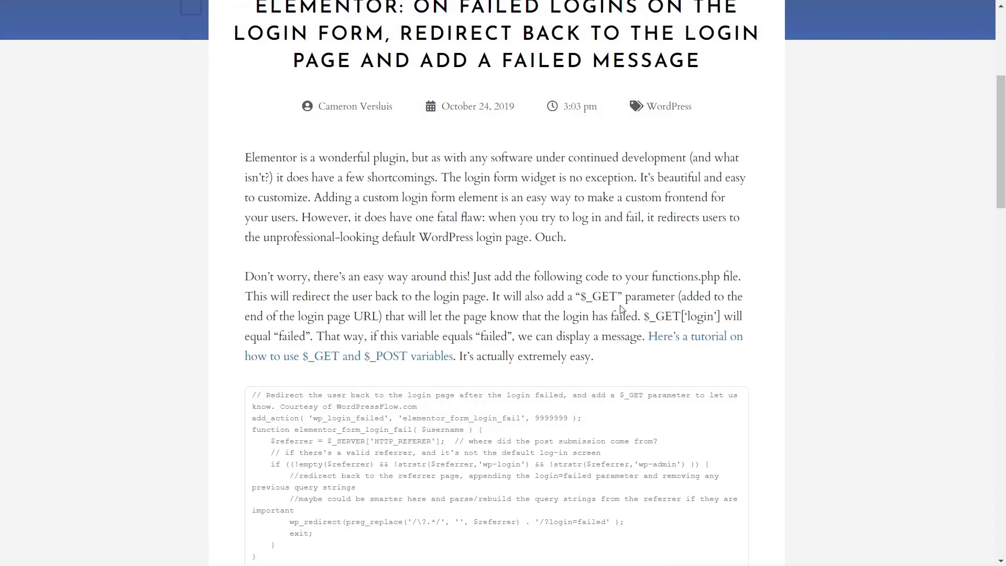
Step: Copy the article's redirect code and bring up the paste menu in the snippet's code area
{"action": "scroll", "coordinate": [622, 312], "scroll_direction": "down", "scroll_amount": 3}
{"action": "scroll", "coordinate": [622, 312], "scroll_direction": "up", "scroll_amount": 4}
{"action": "scroll", "coordinate": [623, 312], "scroll_direction": "up", "scroll_amount": 4}
{"action": "scroll", "coordinate": [476, 242], "scroll_direction": "down", "scroll_amount": 6}
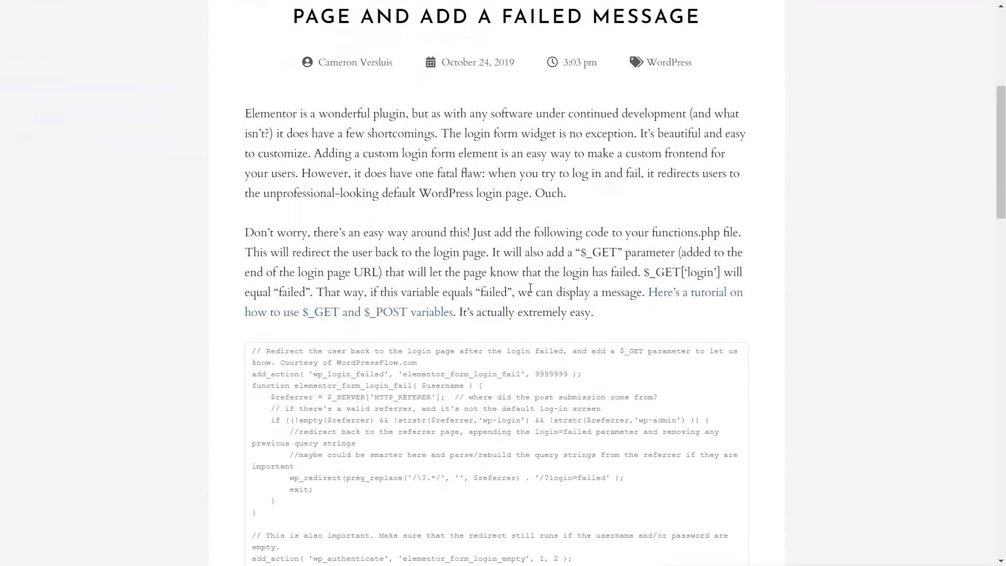
{"action": "scroll", "coordinate": [531, 287], "scroll_direction": "down", "scroll_amount": 5}
{"action": "left_click_drag", "start_coordinate": [271, 409], "coordinate": [235, 40]}
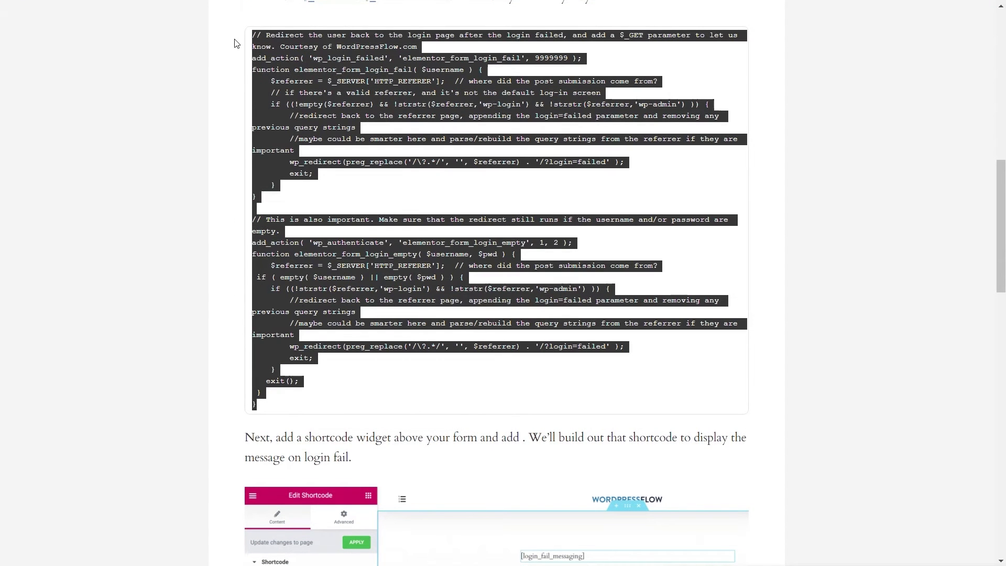
{"action": "right_click", "coordinate": [415, 101]}
{"action": "left_click", "coordinate": [434, 109]}
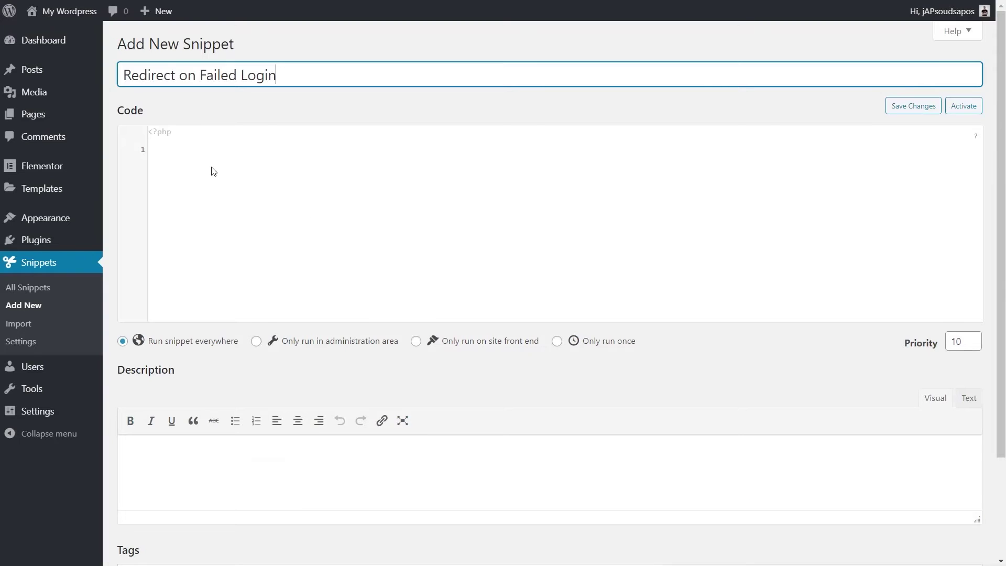
{"action": "right_click", "coordinate": [211, 167]}
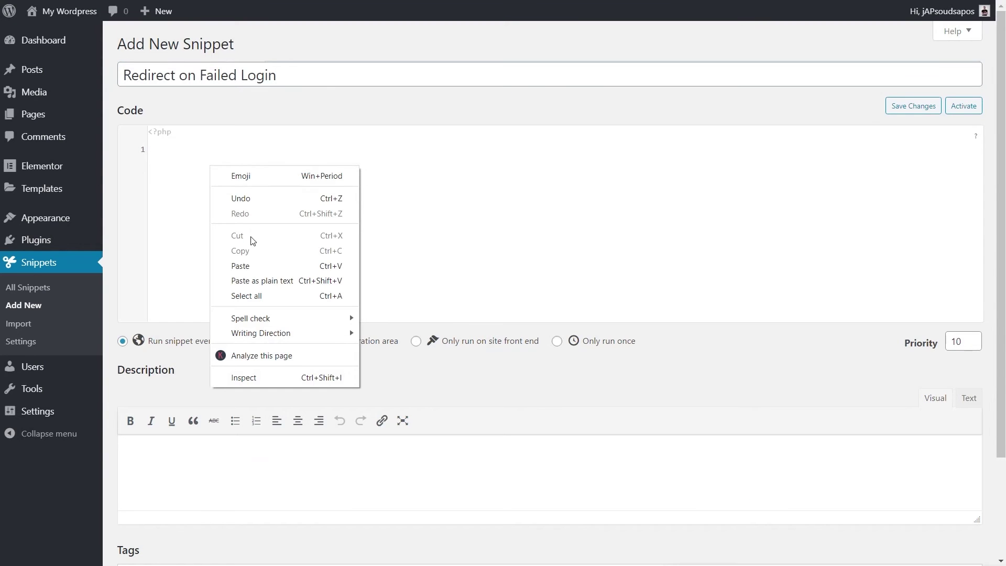
Step: Paste the redirect code into the snippet and highlight the comments on lines 1 and 14
{"action": "left_click", "coordinate": [241, 266]}
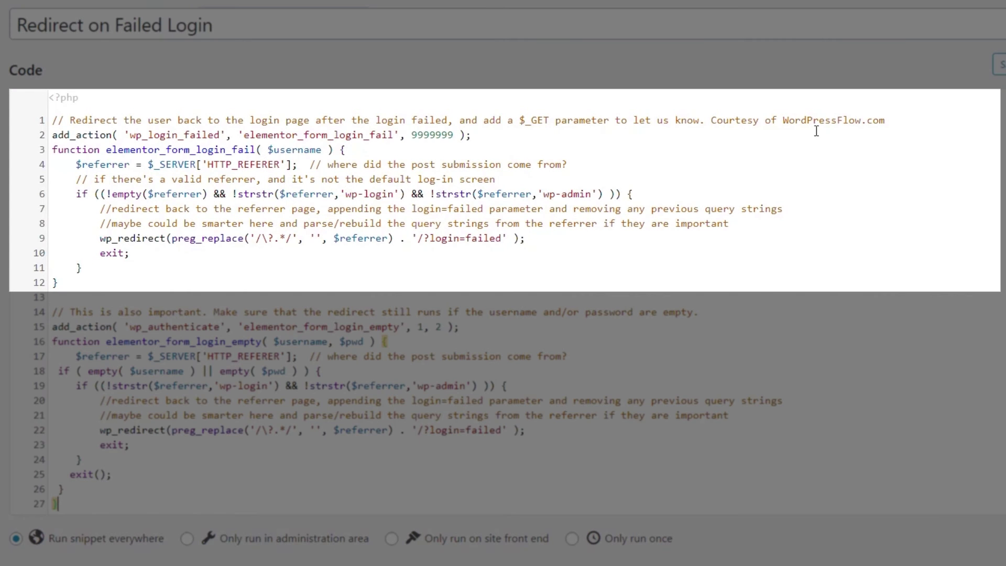
{"action": "left_click_drag", "start_coordinate": [706, 120], "coordinate": [50, 120]}
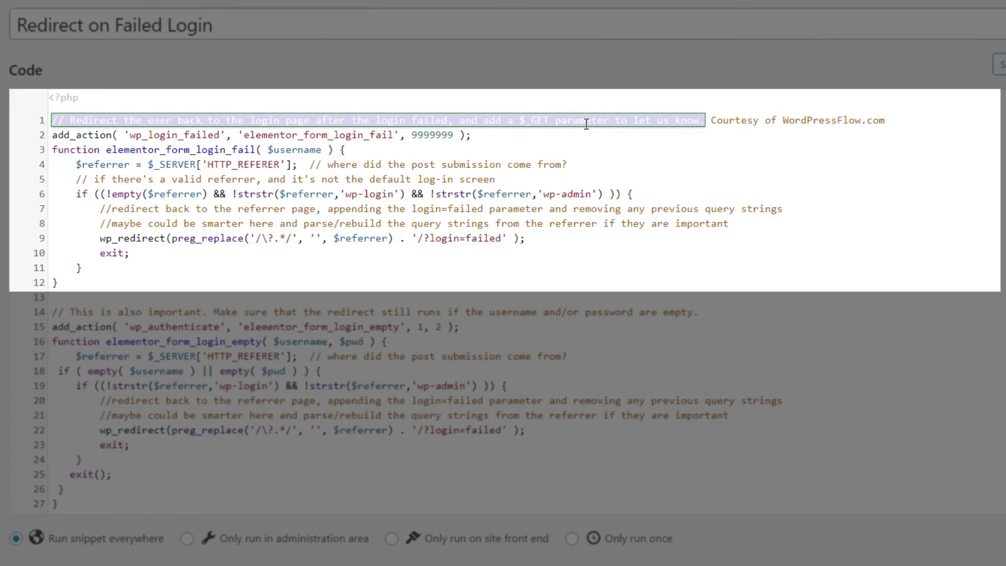
{"action": "left_click", "coordinate": [680, 150]}
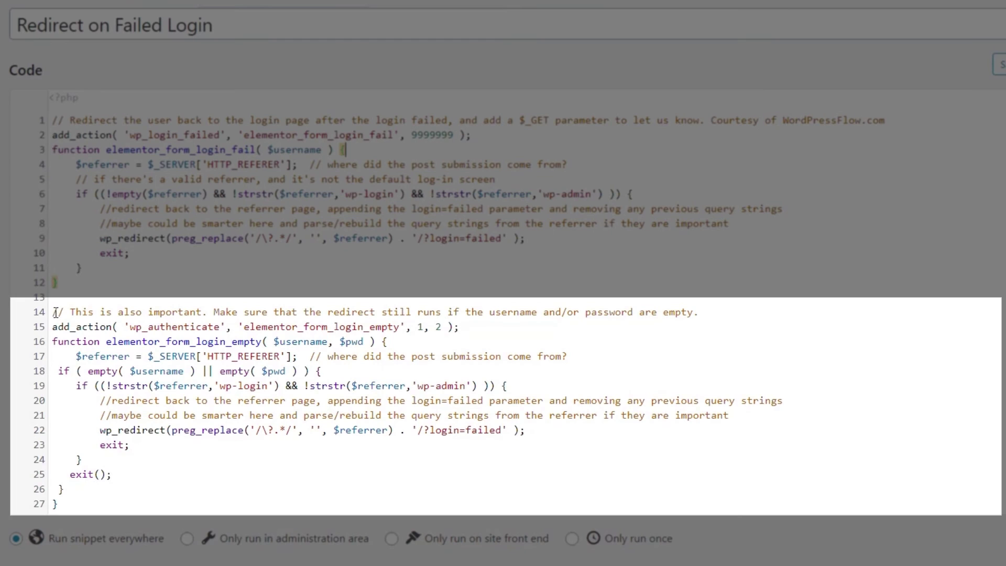
{"action": "left_click_drag", "start_coordinate": [55, 313], "coordinate": [701, 313]}
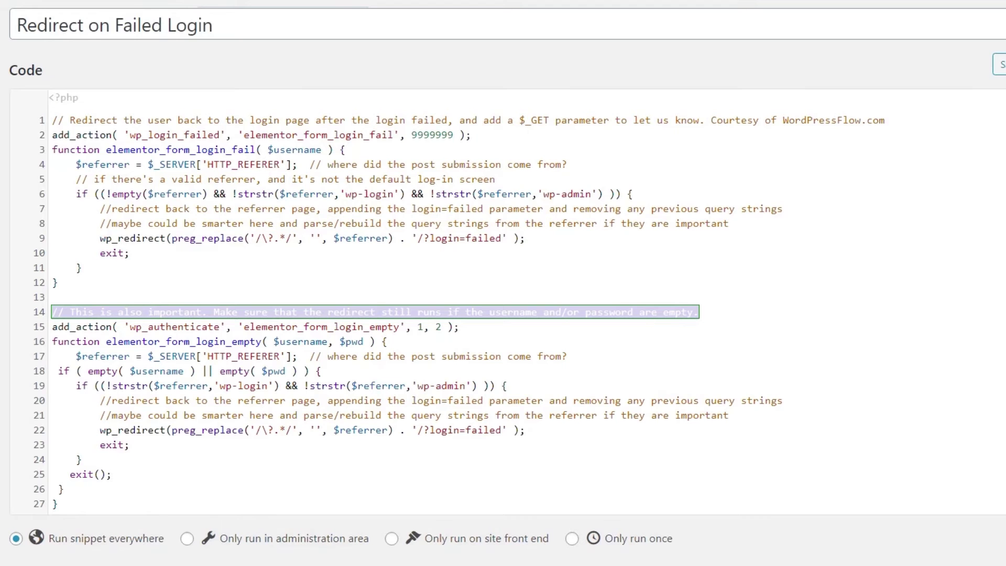
{"action": "scroll", "coordinate": [421, 410], "scroll_direction": "down", "scroll_amount": 5}
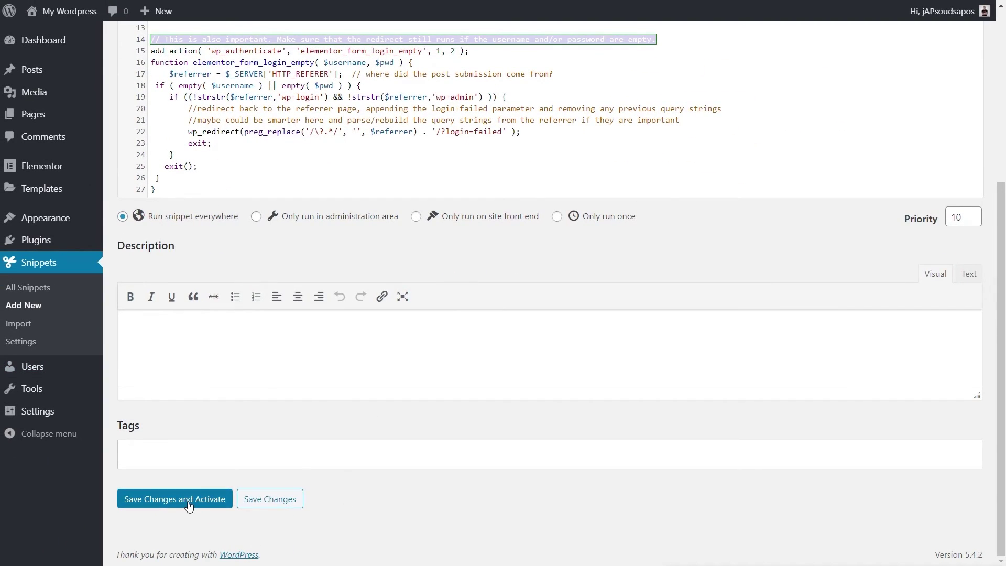
Step: Save and activate the snippet, retry an empty login, and highlight =failed in the address
{"action": "left_click", "coordinate": [216, 503]}
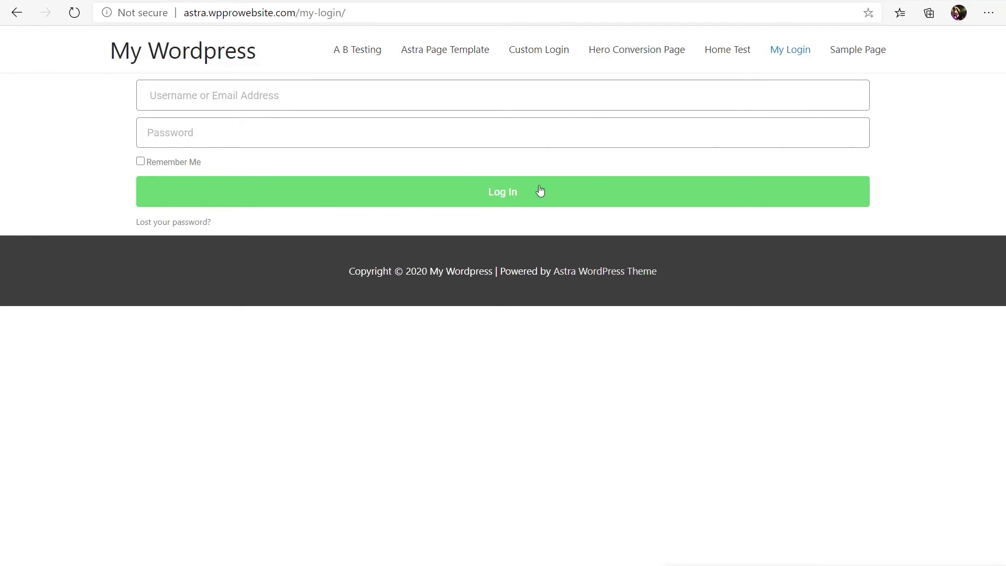
{"action": "left_click", "coordinate": [505, 192]}
{"action": "left_click_drag", "start_coordinate": [409, 13], "coordinate": [346, 13]}
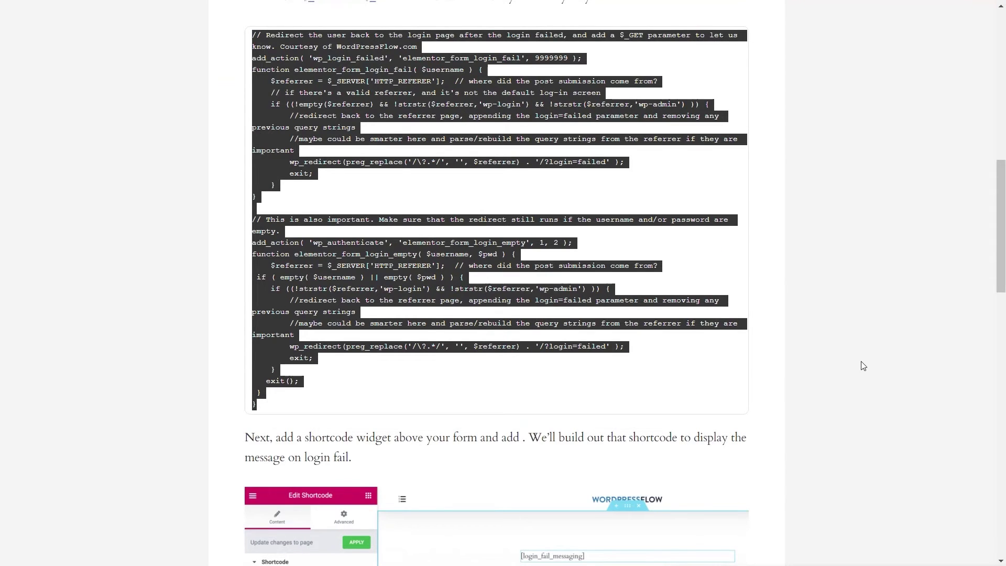
Step: Select and copy the article's failed-login error-message shortcode code
{"action": "scroll", "coordinate": [862, 364], "scroll_direction": "down", "scroll_amount": 7}
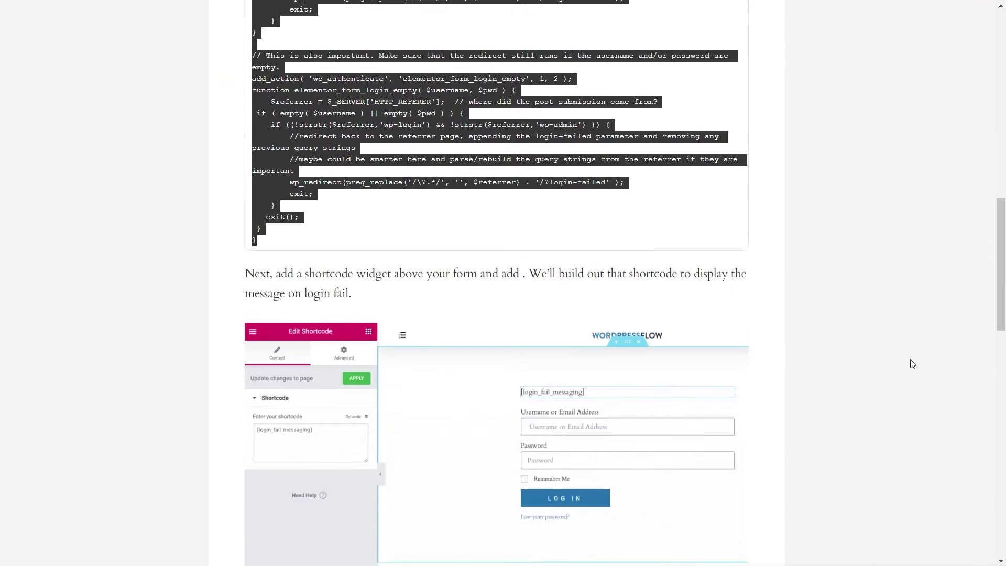
{"action": "scroll", "coordinate": [896, 357], "scroll_direction": "down", "scroll_amount": 4}
{"action": "scroll", "coordinate": [602, 419], "scroll_direction": "up", "scroll_amount": 2}
{"action": "left_click_drag", "start_coordinate": [589, 451], "coordinate": [254, 291]}
{"action": "right_click", "coordinate": [311, 336]}
{"action": "left_click", "coordinate": [330, 341]}
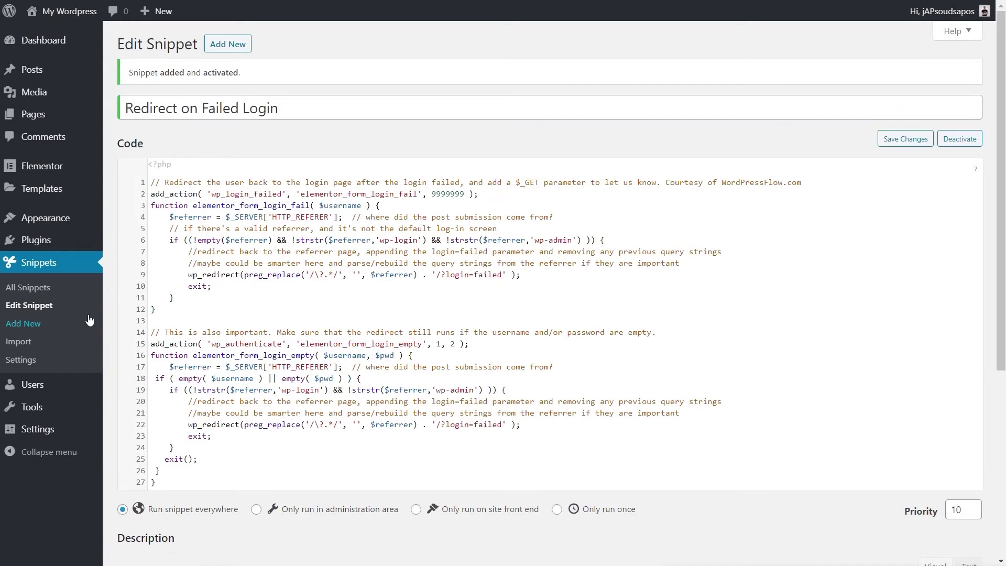
Step: Start a new snippet titled 'Failed Login Error Message' and paste the PHP code into it
{"action": "left_click", "coordinate": [29, 325]}
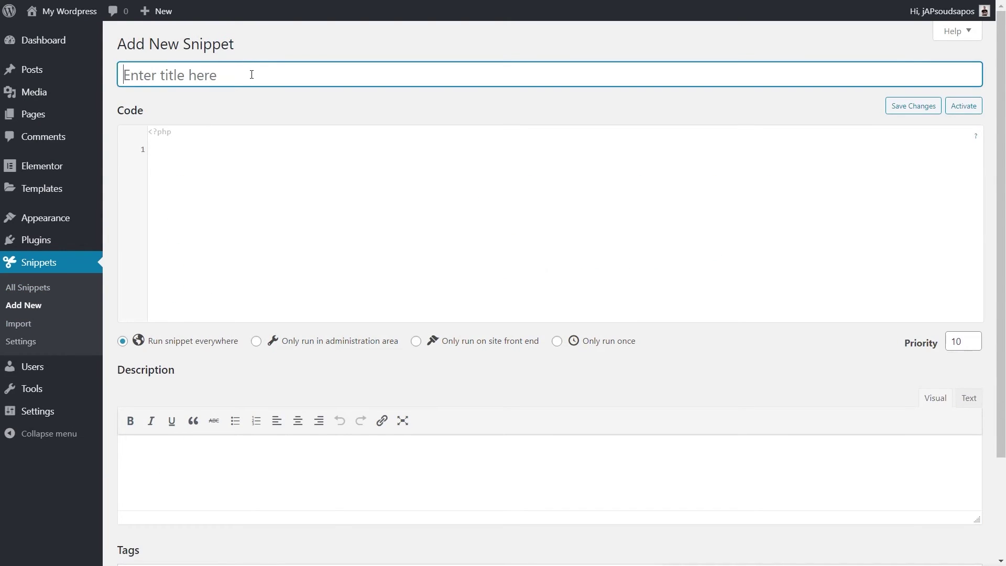
{"action": "type", "text": "Failed Login"}
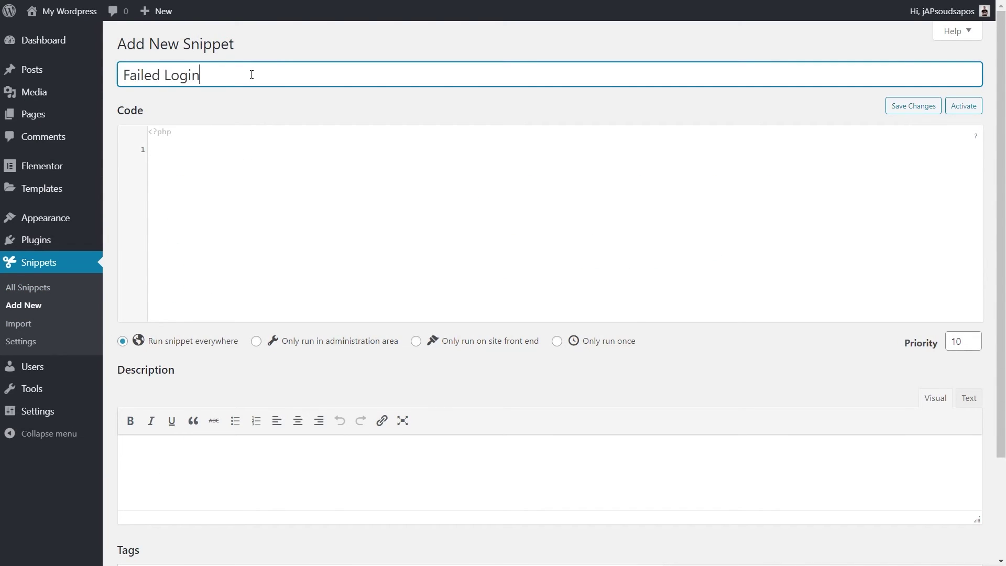
{"action": "type", "text": " Error Message"}
{"action": "left_click", "coordinate": [219, 164]}
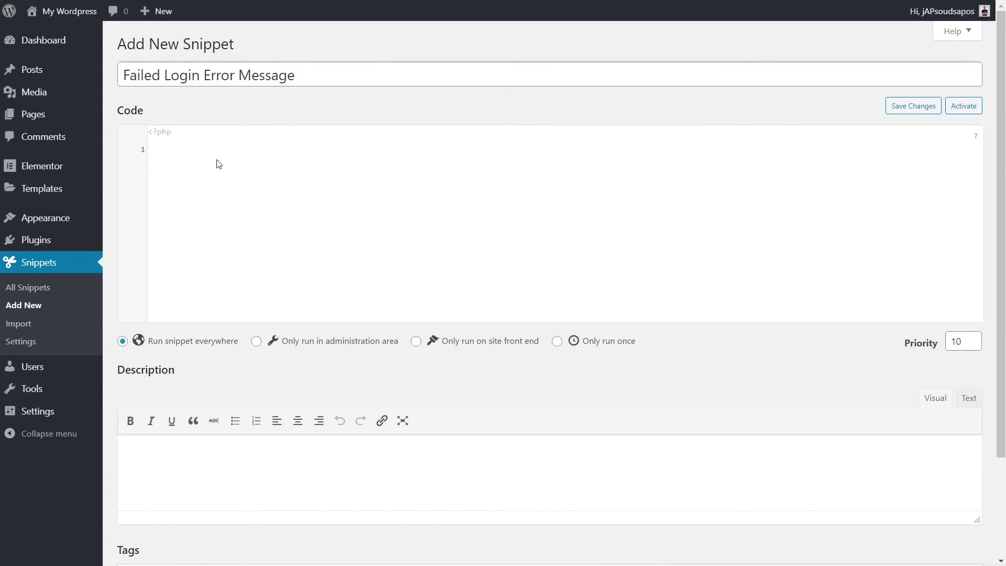
{"action": "key", "text": "ctrl+v"}
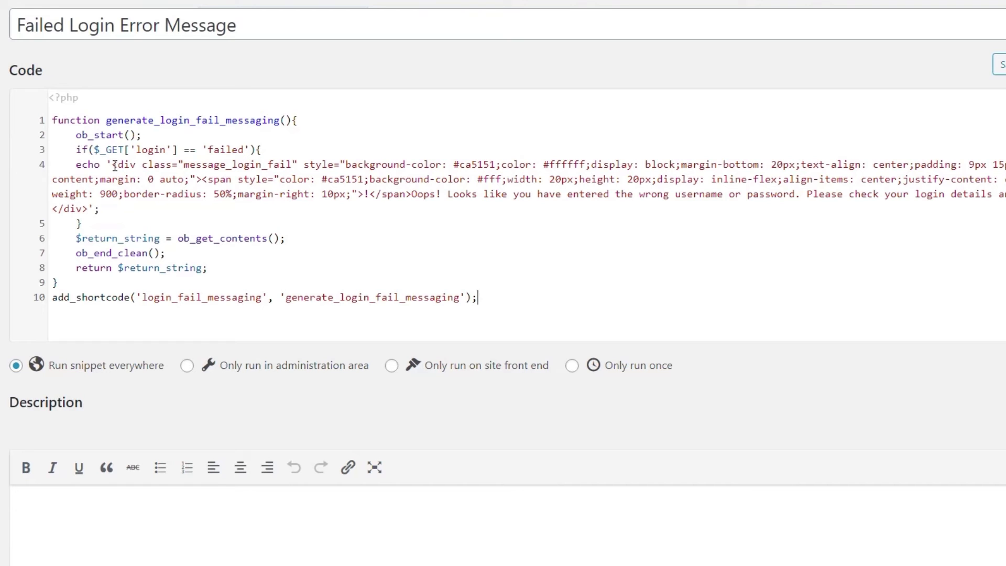
Step: Copy the login_fail_messaging shortcode name from the Failed Login Error Message snippet code
{"action": "left_click_drag", "start_coordinate": [114, 165], "coordinate": [95, 209]}
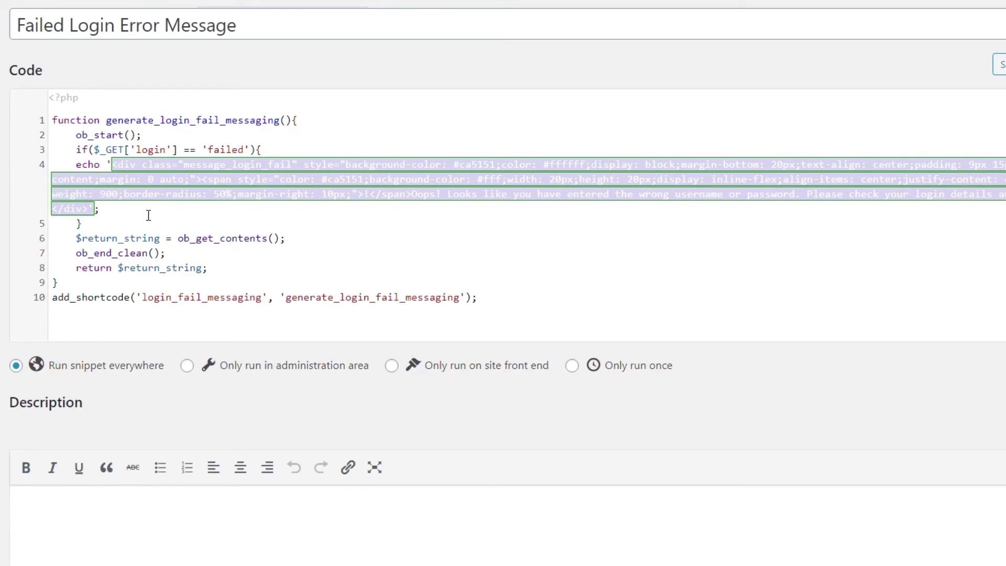
{"action": "left_click", "coordinate": [100, 208]}
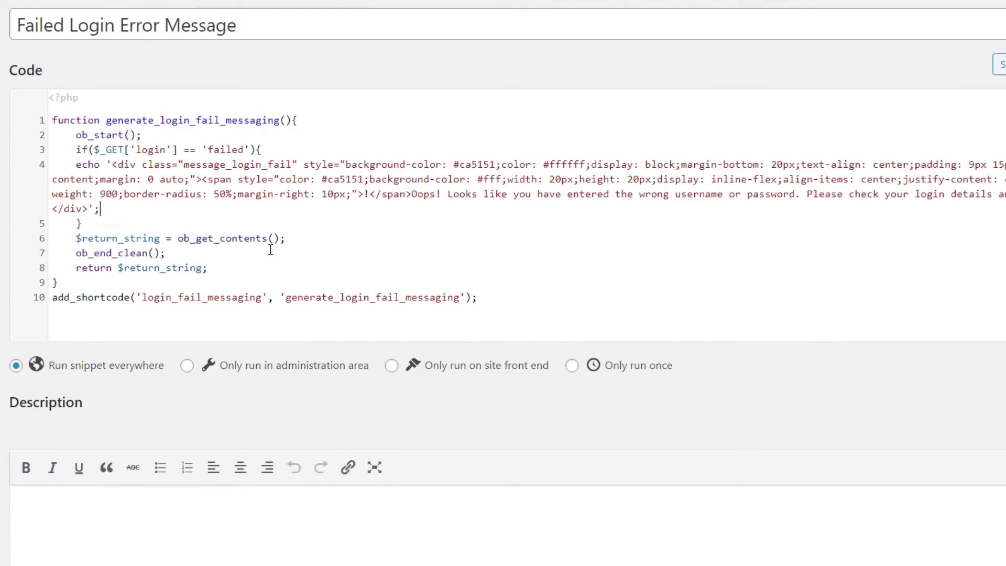
{"action": "left_click_drag", "start_coordinate": [141, 297], "coordinate": [192, 299]}
{"action": "double_click", "coordinate": [193, 299]}
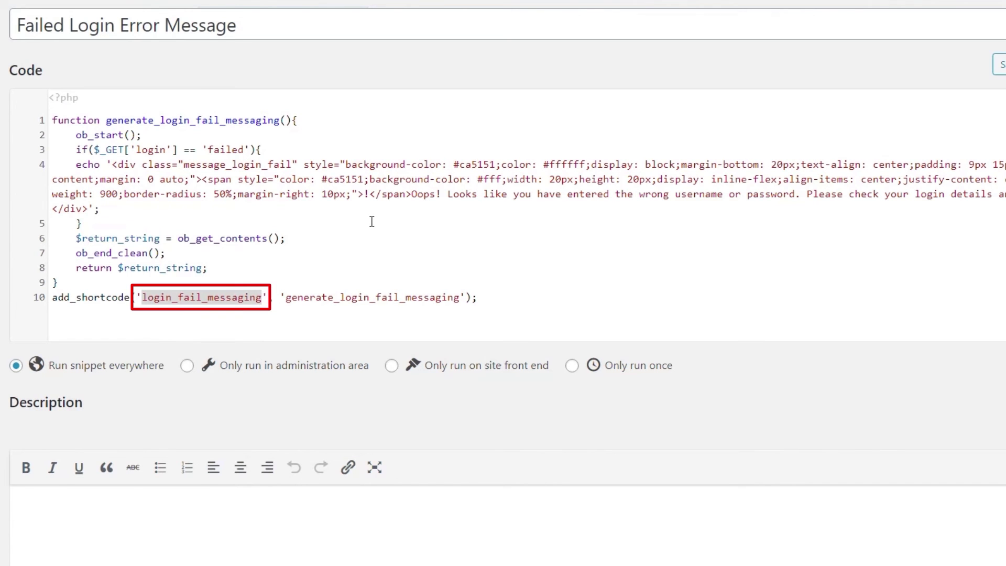
{"action": "right_click", "coordinate": [222, 299]}
{"action": "left_click", "coordinate": [315, 337]}
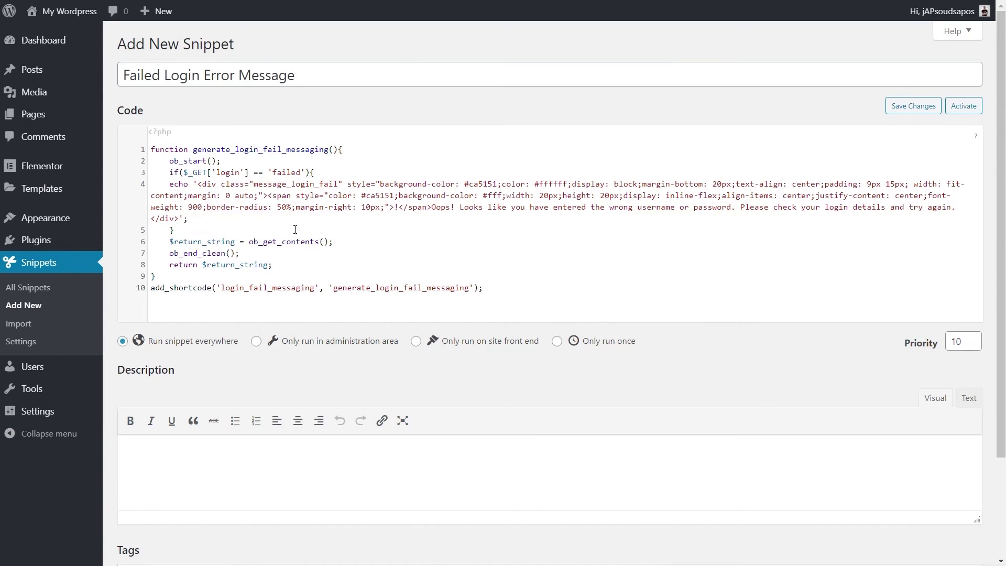
{"action": "scroll", "coordinate": [263, 314], "scroll_direction": "down", "scroll_amount": 3}
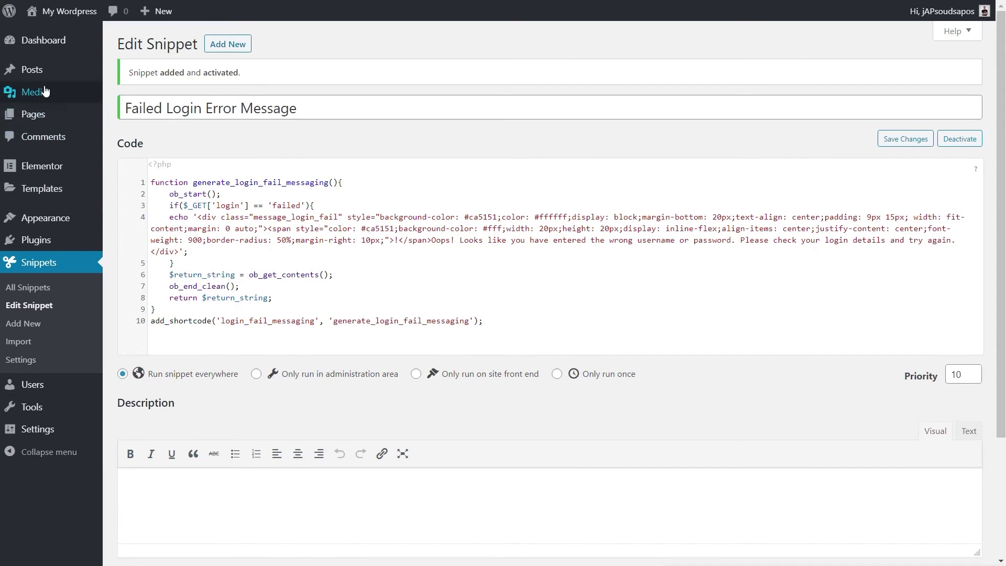
Step: Open the My Login page for editing in Elementor from the All Pages list
{"action": "mouse_move", "coordinate": [102, 114]}
{"action": "left_click", "coordinate": [137, 121]}
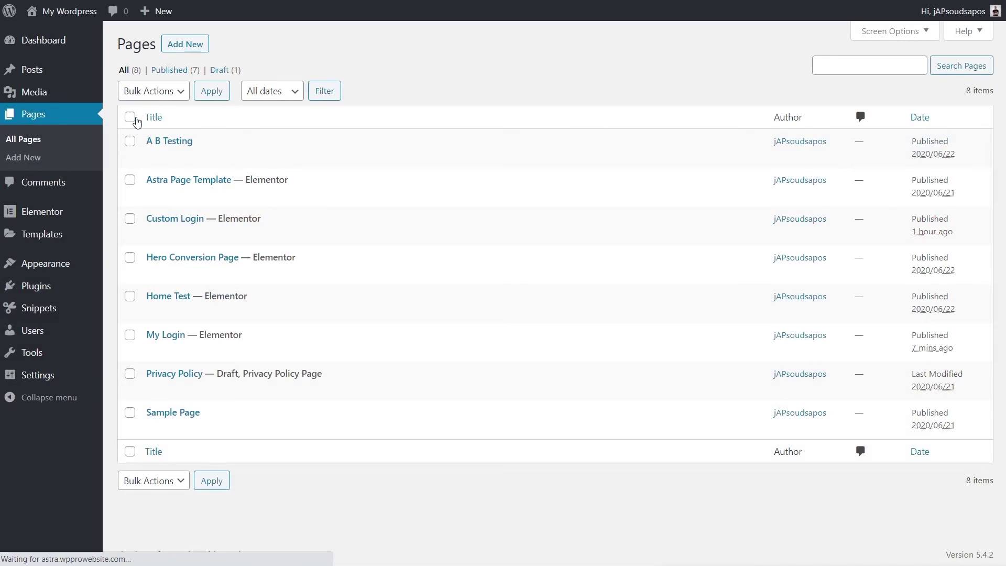
{"action": "left_click", "coordinate": [293, 351]}
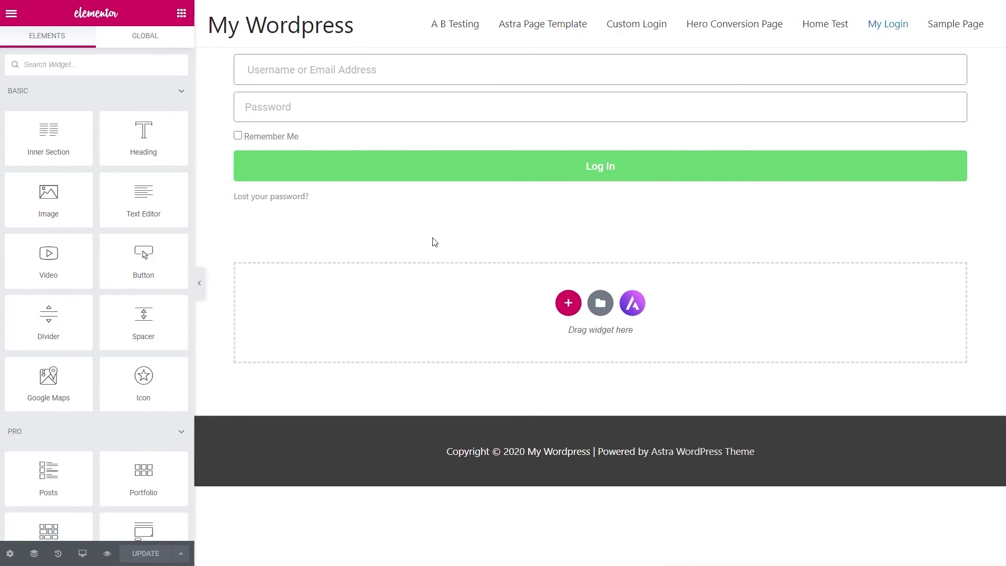
Step: Add a Shortcode widget above the login form containing [login_fail_messaging] and apply it
{"action": "left_click", "coordinate": [140, 71]}
{"action": "type", "text": "short"}
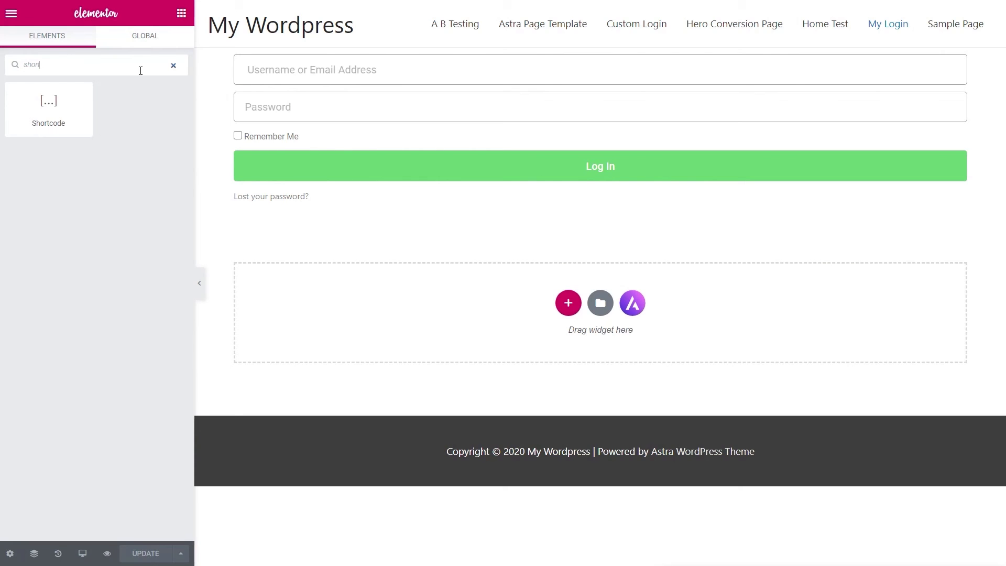
{"action": "left_click_drag", "start_coordinate": [37, 102], "coordinate": [388, 59]}
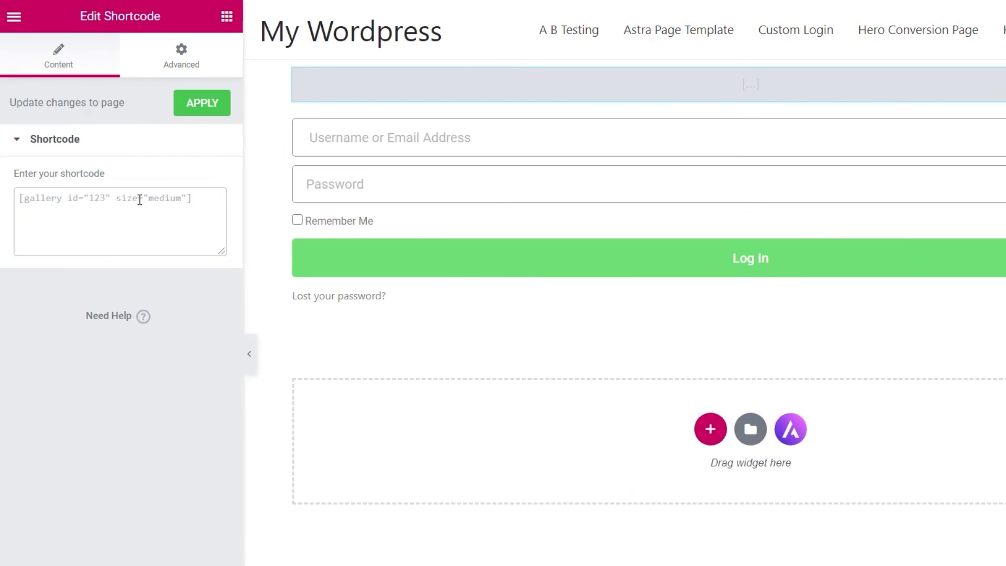
{"action": "left_click", "coordinate": [140, 199]}
{"action": "type", "text": "["}
{"action": "key", "text": "ctrl+v"}
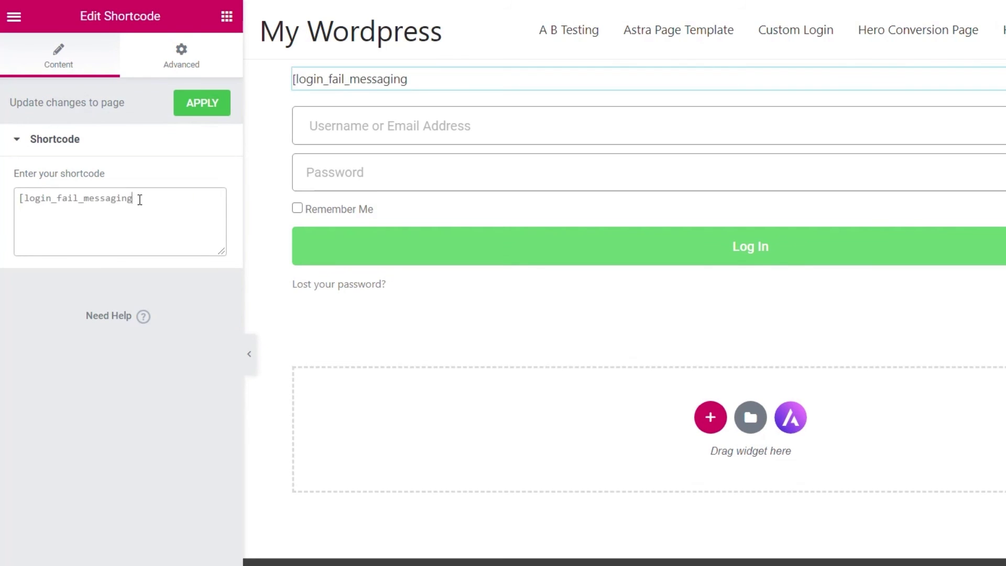
{"action": "type", "text": "]"}
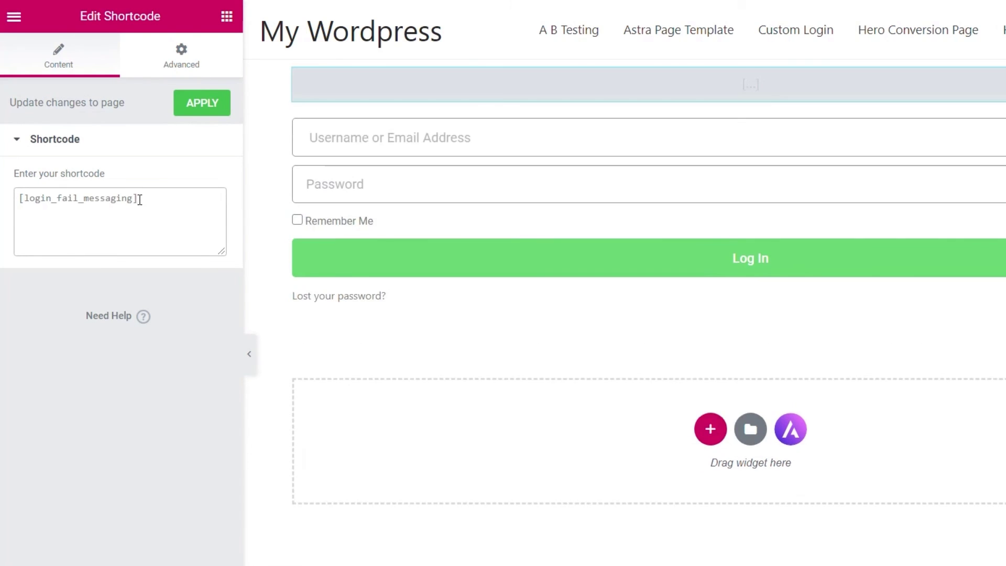
{"action": "left_click", "coordinate": [208, 104]}
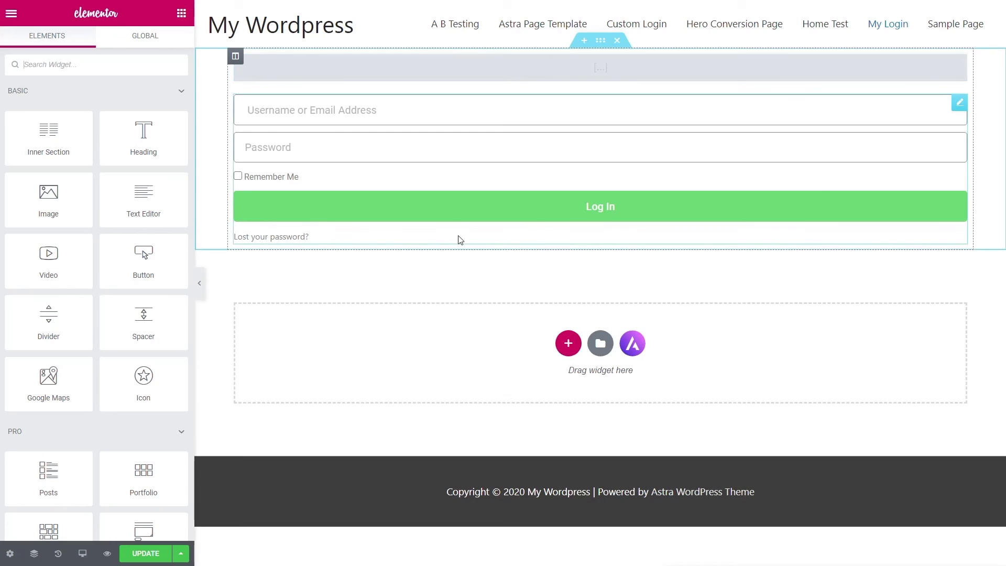
Step: Update the page, then submit the live My Login form empty and check the ?login=failed URL
{"action": "left_click", "coordinate": [161, 557]}
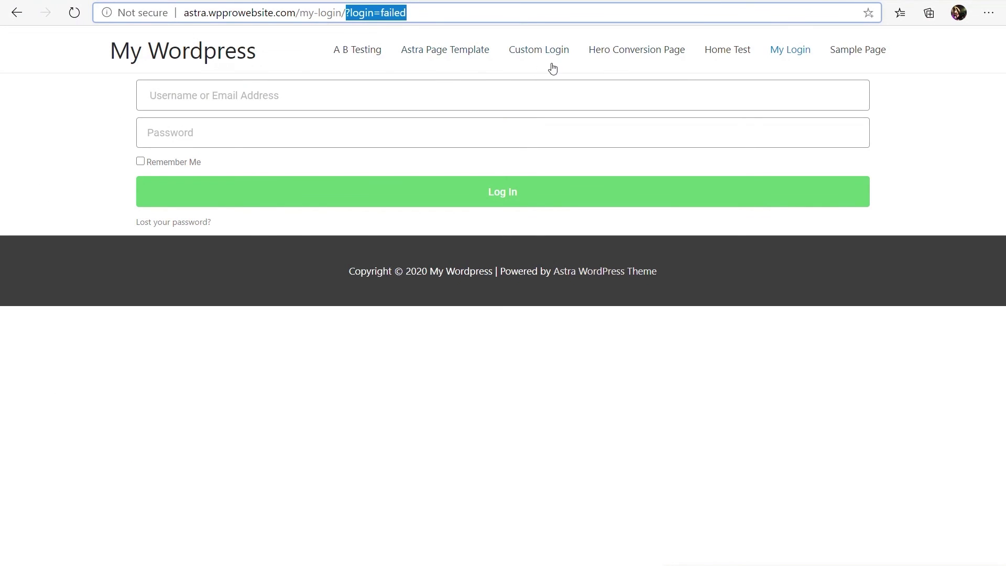
{"action": "left_click", "coordinate": [254, 64]}
{"action": "left_click", "coordinate": [775, 52]}
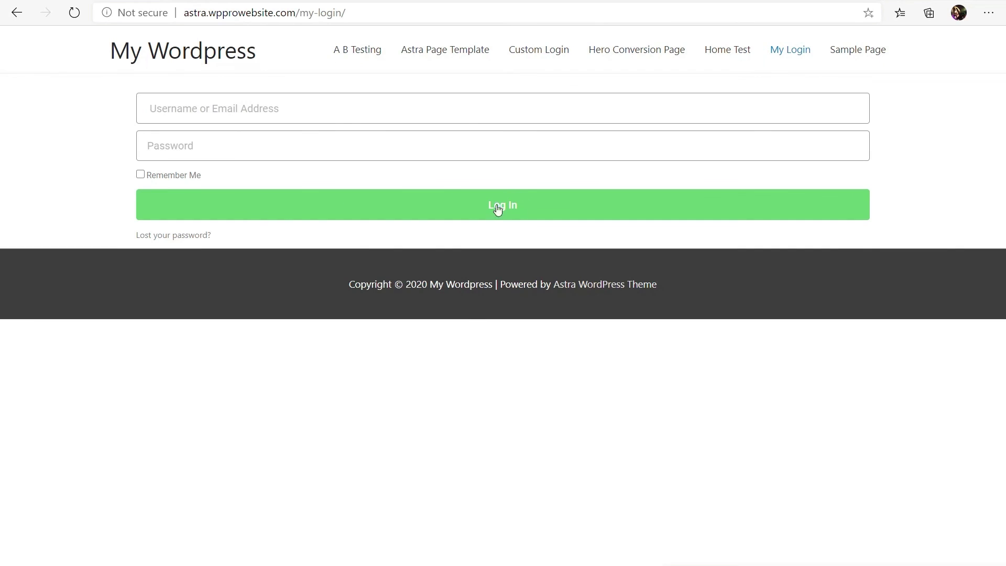
{"action": "left_click", "coordinate": [497, 212]}
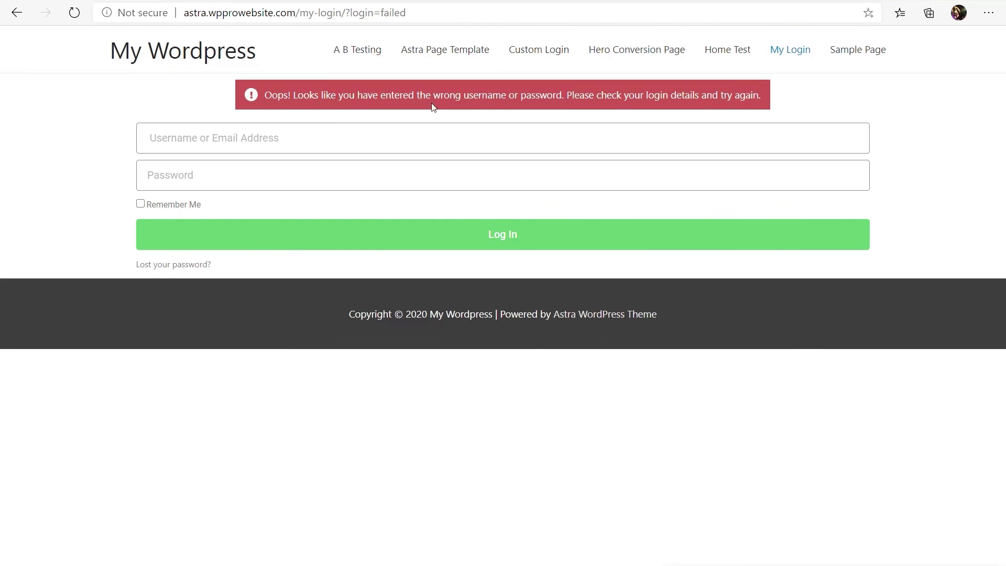
{"action": "left_click_drag", "start_coordinate": [406, 12], "coordinate": [327, 17]}
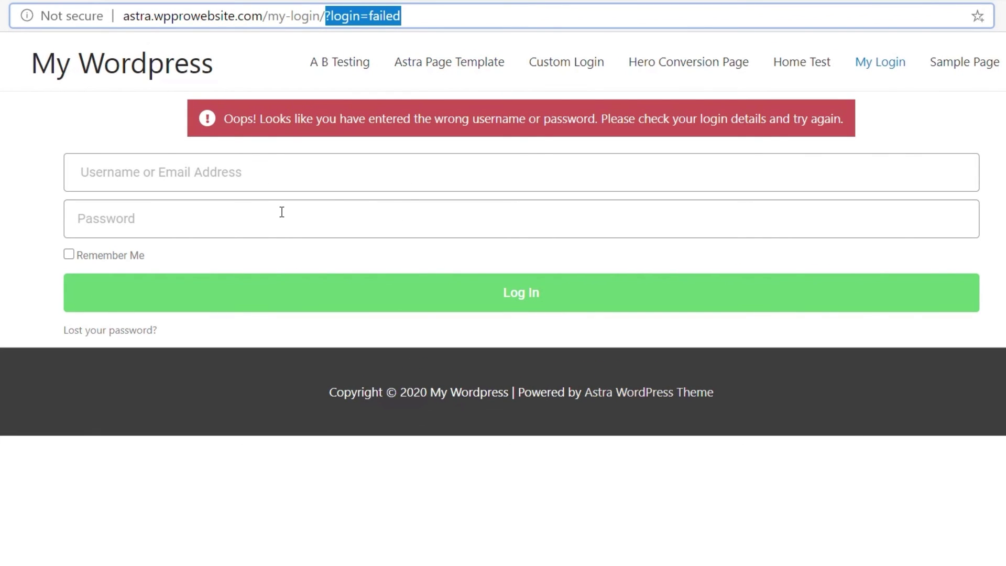
Step: Log in with a made-up username and wrong password and confirm the login=failed redirect
{"action": "left_click", "coordinate": [259, 176]}
{"action": "type", "text": "kjsfklsjf"}
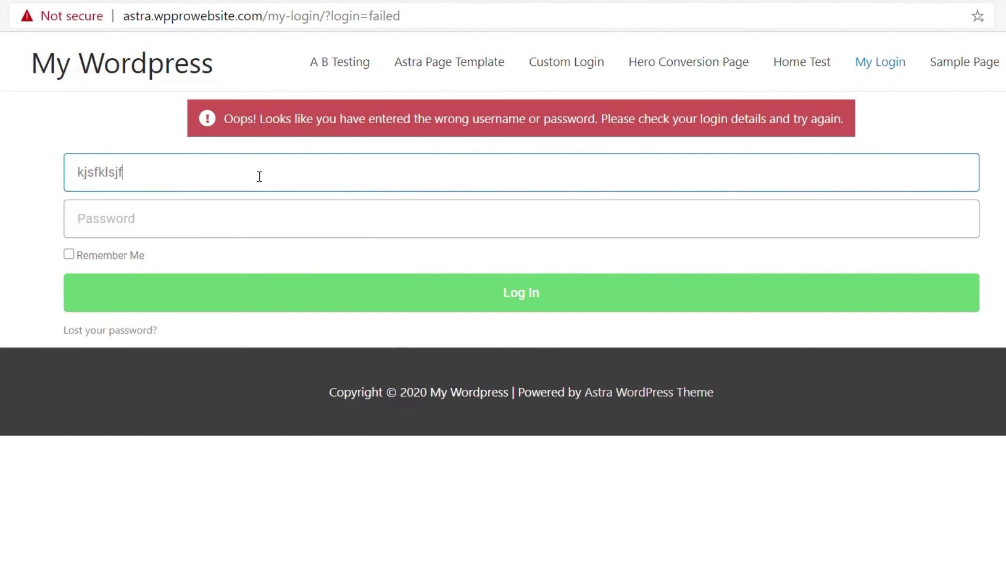
{"action": "left_click", "coordinate": [211, 222]}
{"action": "type", "text": "jkkjsfklsj"}
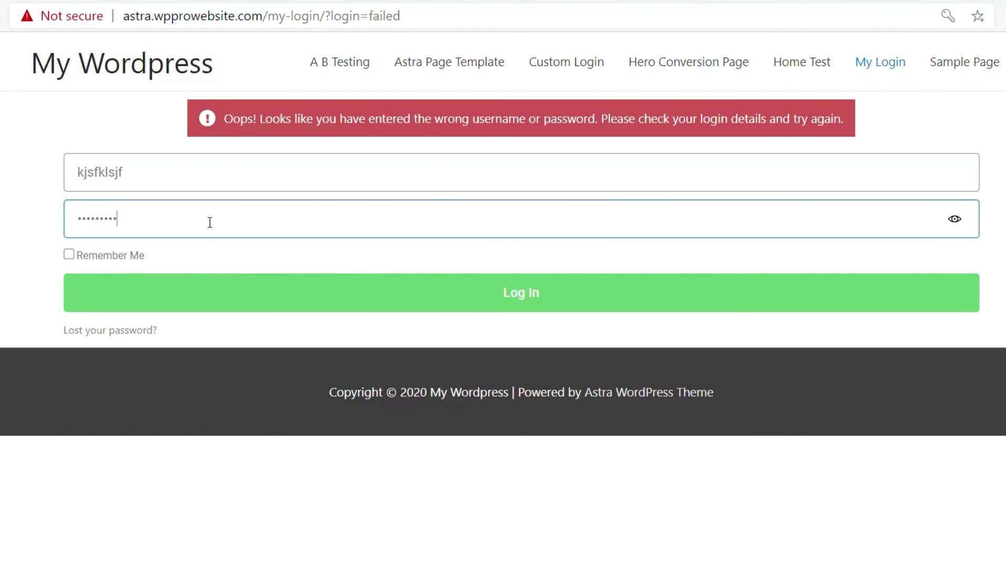
{"action": "left_click", "coordinate": [503, 299]}
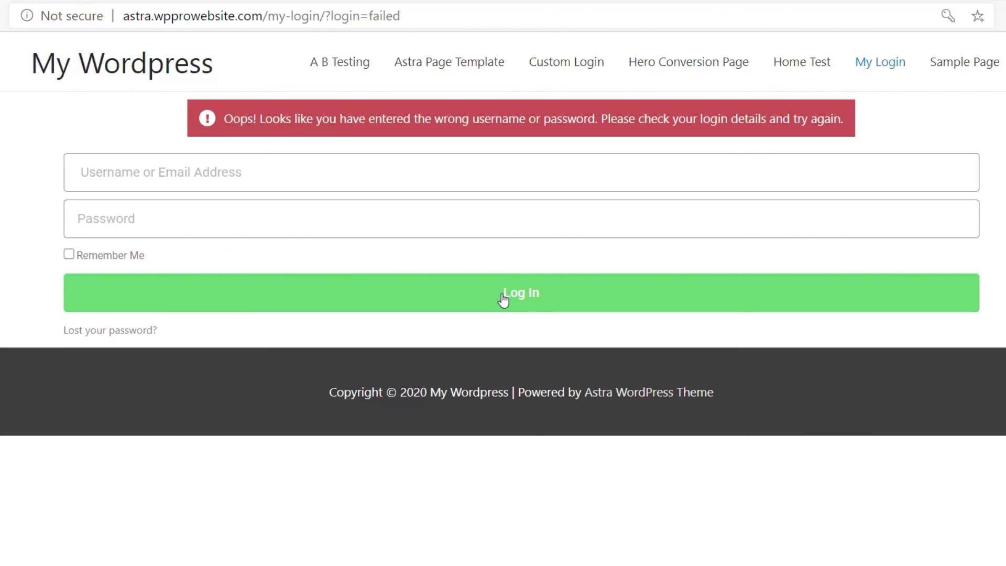
{"action": "left_click_drag", "start_coordinate": [405, 17], "coordinate": [327, 20]}
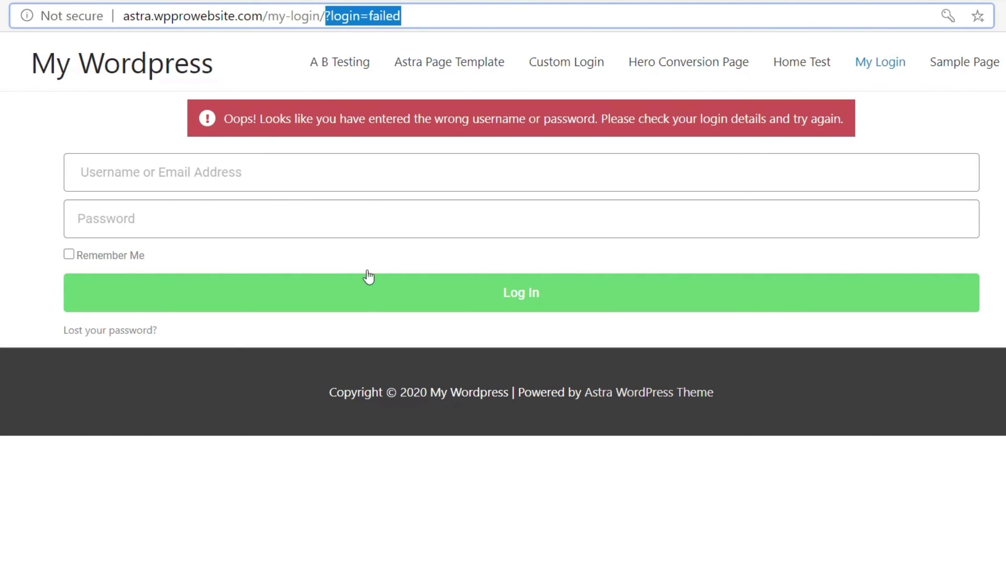